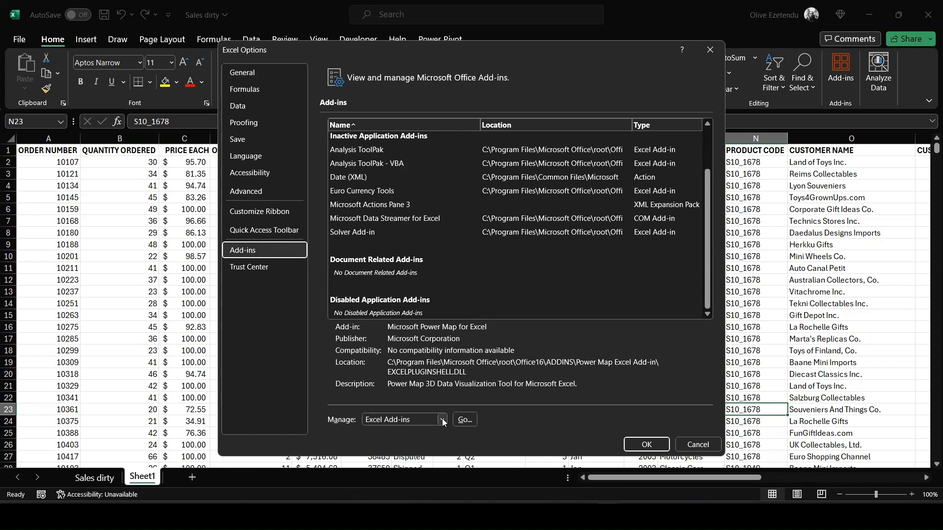
- Check in the list of COM add-ins that Microsoft Power Pivot for Excel is enabled, leaving the settings as they are
left_click(441, 418)
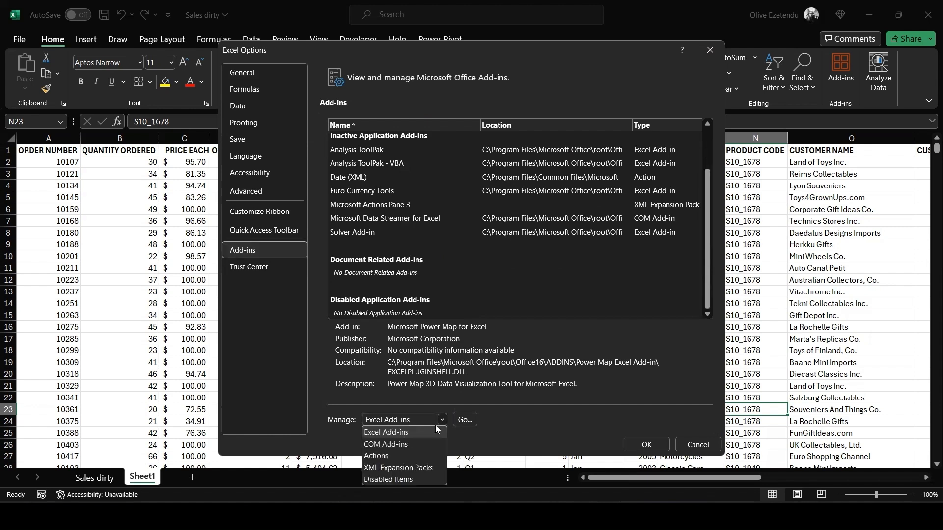
left_click(387, 444)
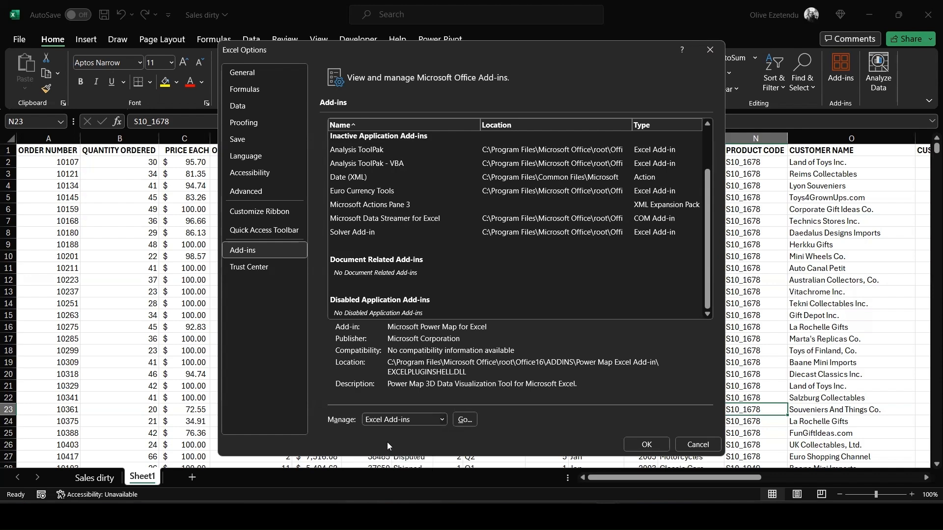
left_click(466, 420)
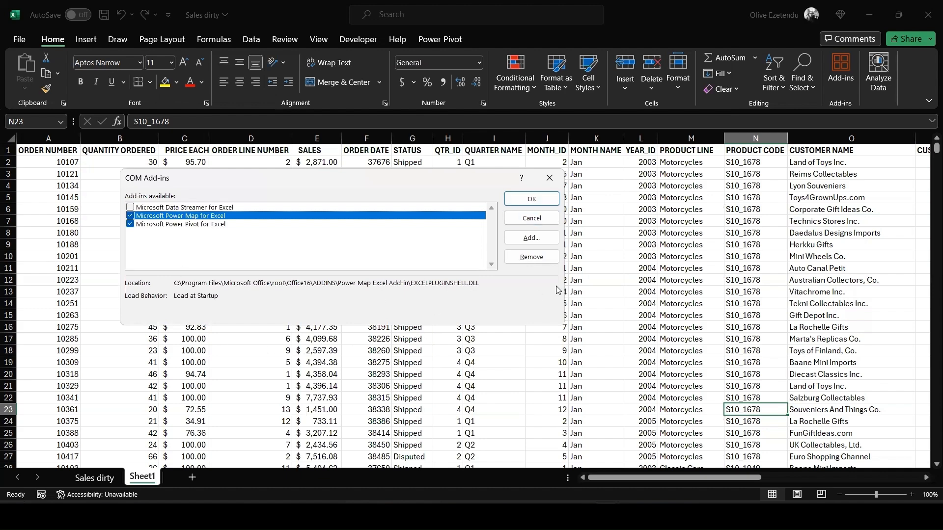
left_click(550, 178)
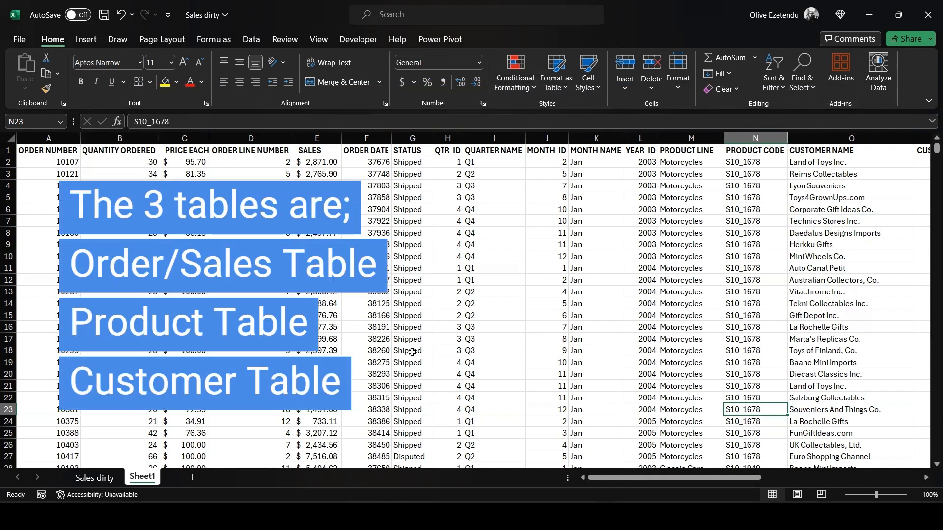
- Create a copy of Sheet1 in the same workbook, placed before the Sales dirty sheet
left_click_drag(659, 477, 787, 477)
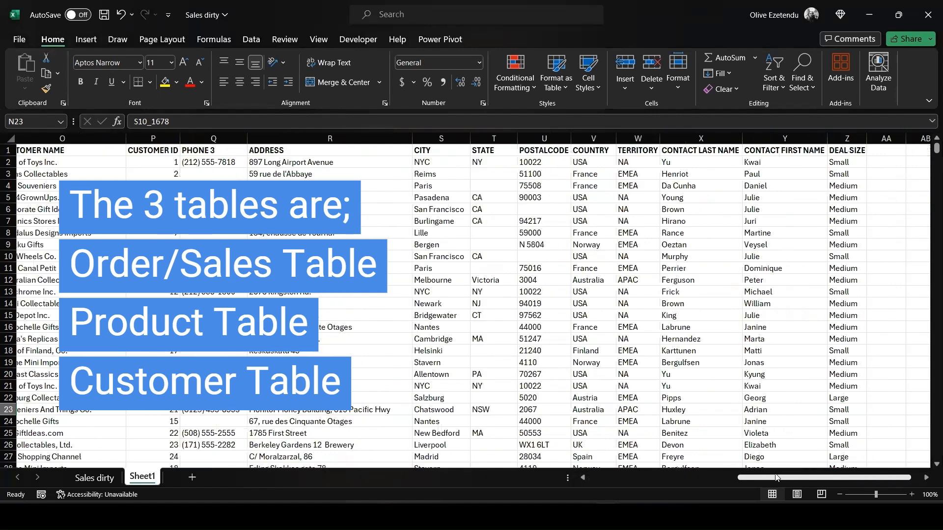
left_click_drag(702, 480, 563, 476)
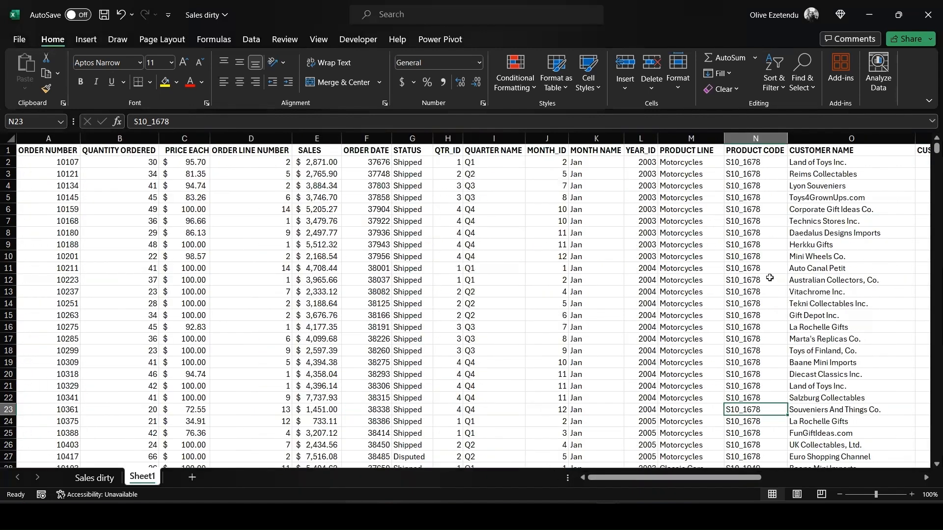
right_click(142, 476)
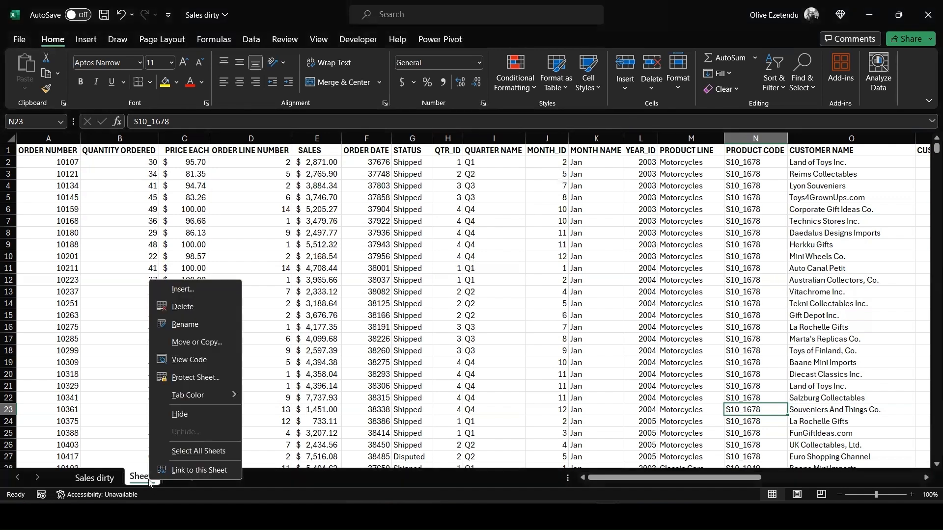
left_click(203, 344)
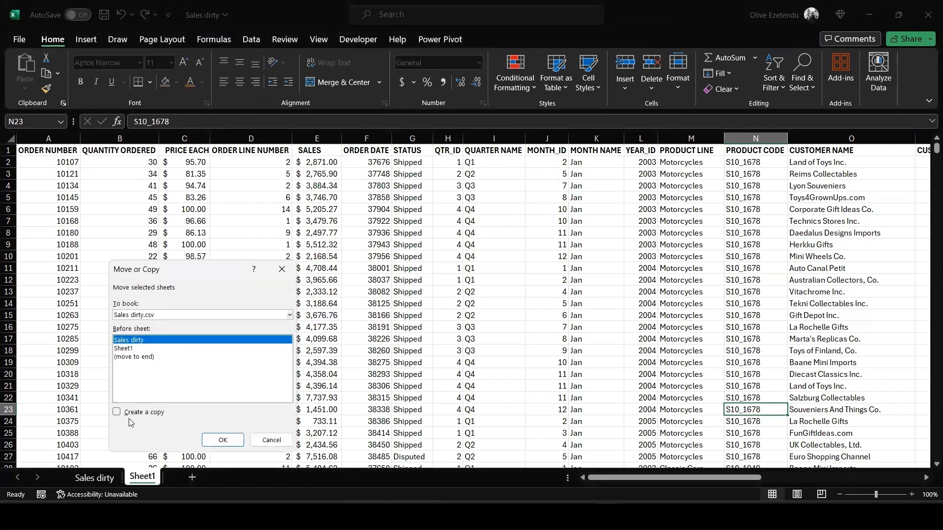
left_click(117, 412)
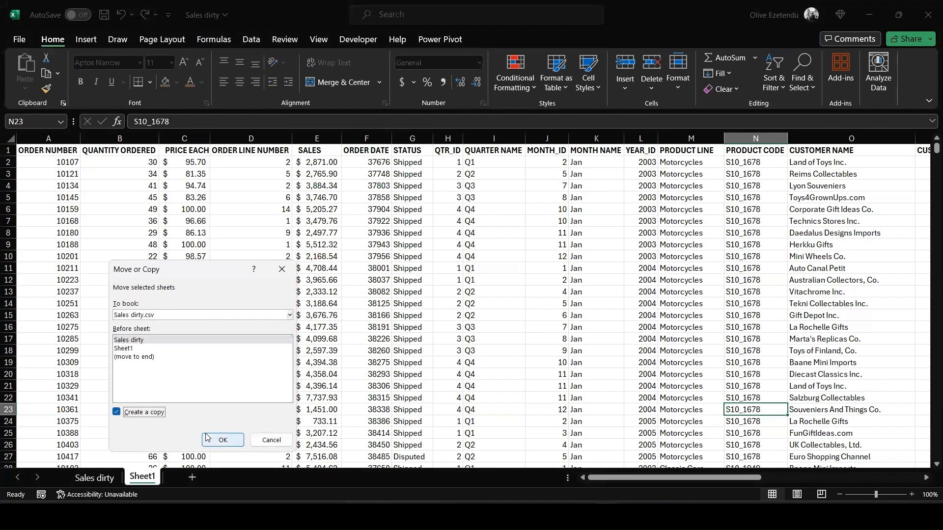
left_click(222, 440)
- Create a second copy of Sheet1, placed before the Sheet1 (2) sheet
left_click(200, 479)
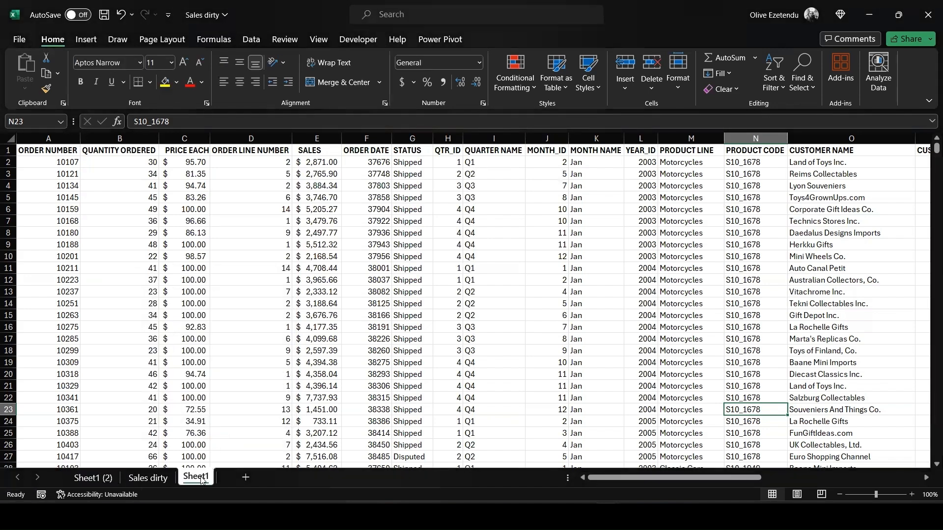
right_click(200, 479)
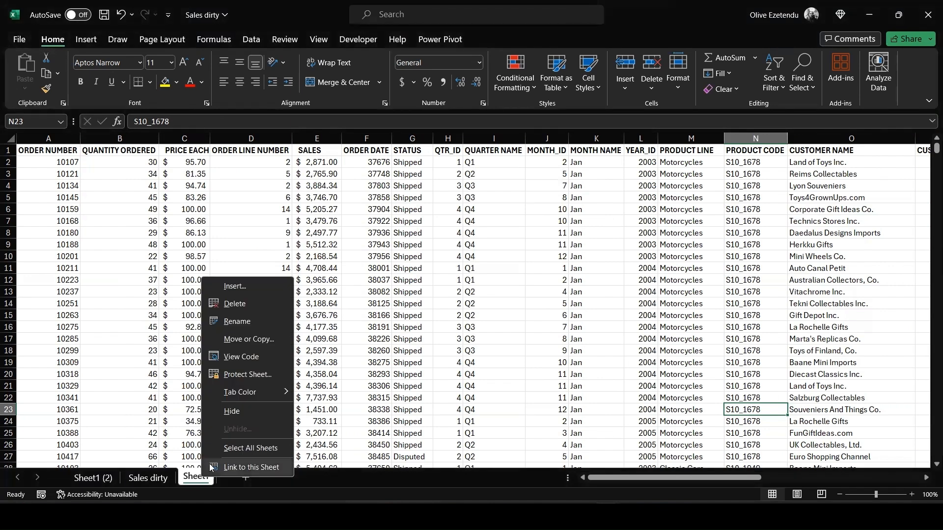
left_click(266, 340)
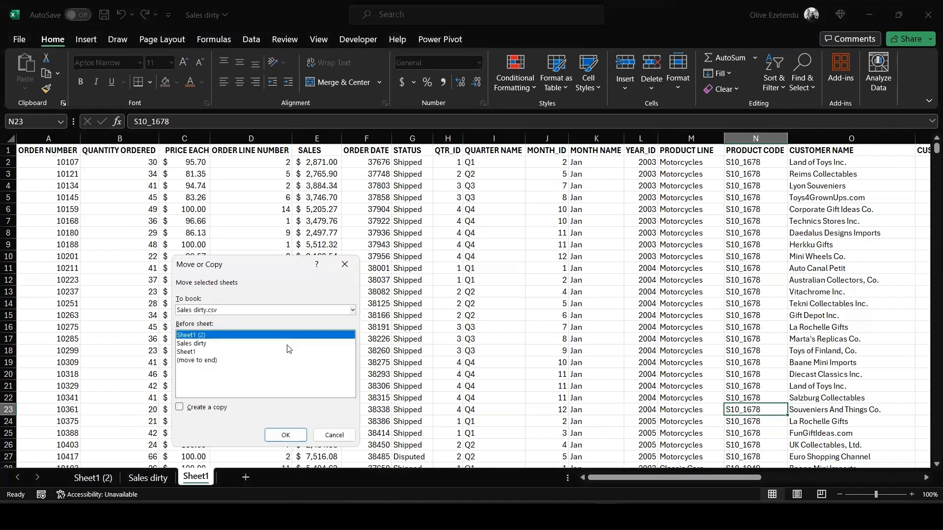
left_click(218, 408)
left_click(285, 435)
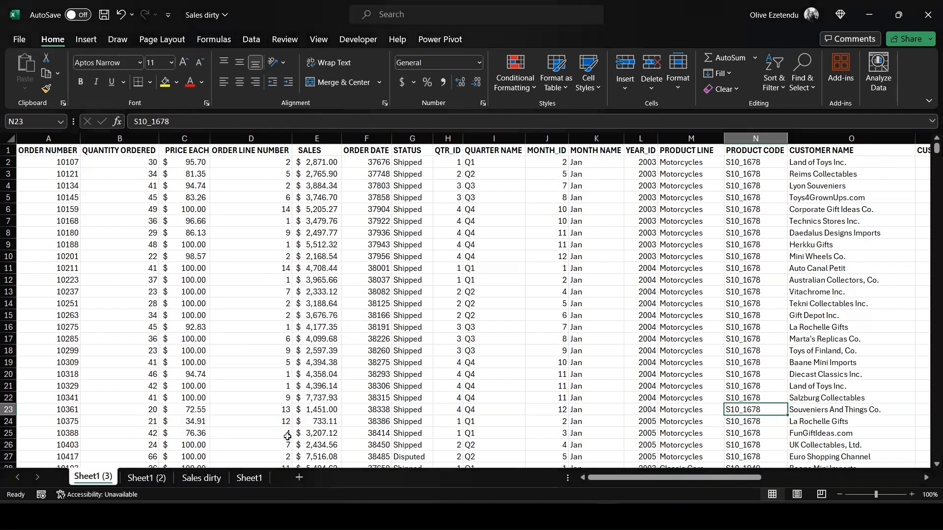
- Hide the Sales dirty sheet in the workbook
left_click(206, 479)
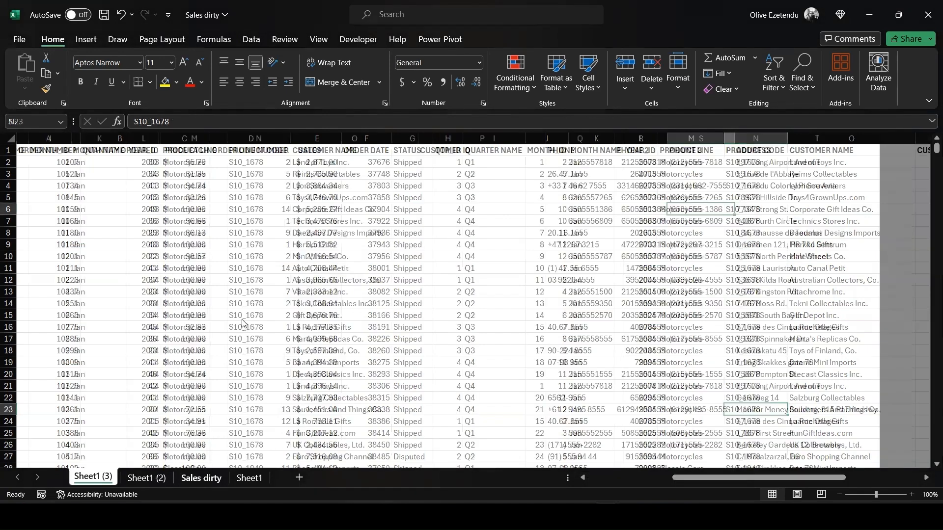
right_click(206, 478)
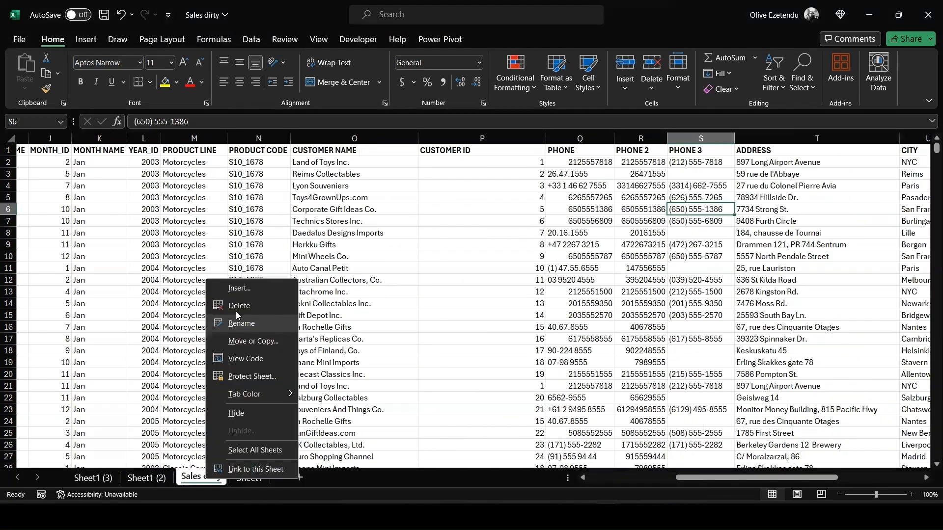
left_click(254, 413)
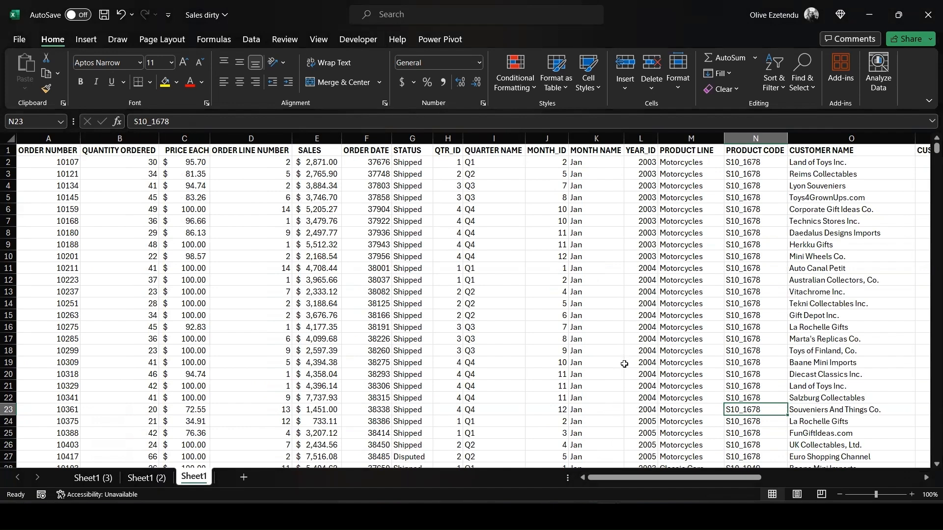
- Format the ORDER DATE column on Sheet1 (3) as Short Date
left_click(90, 482)
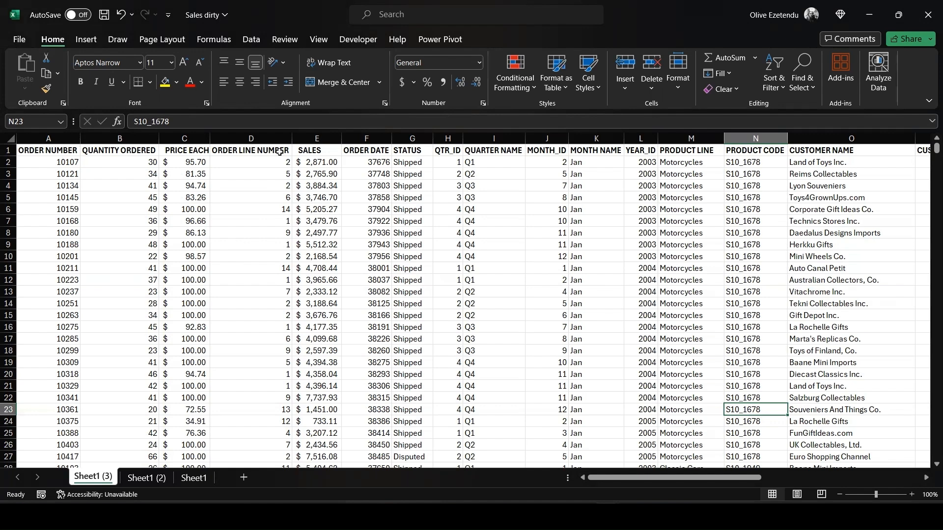
left_click(366, 138)
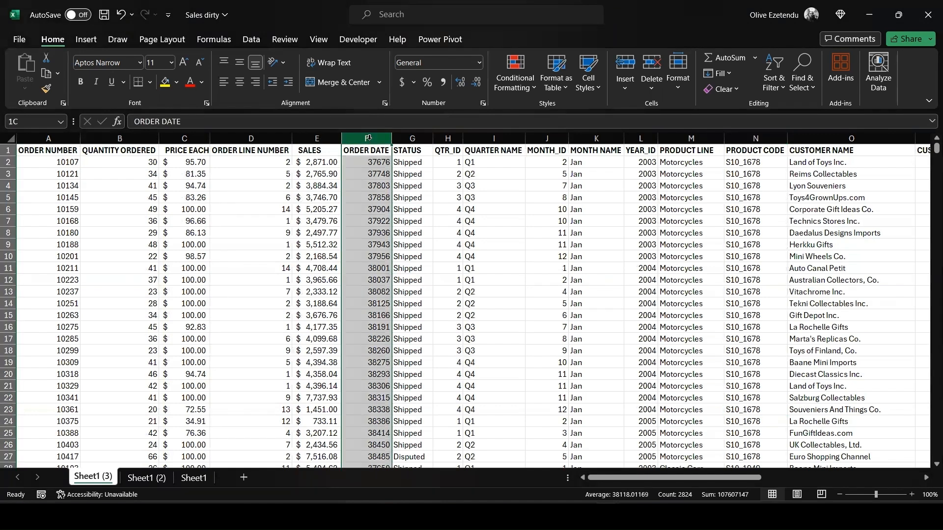
left_click(479, 63)
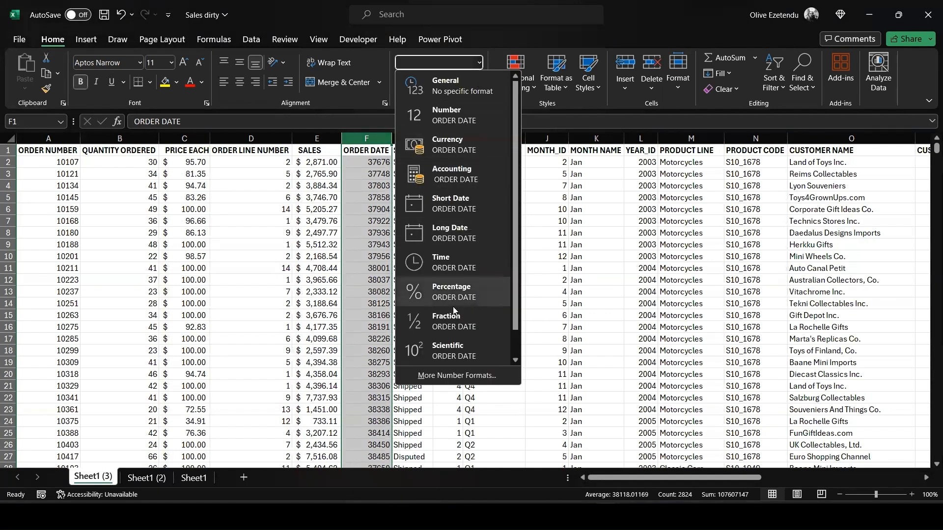
left_click(453, 202)
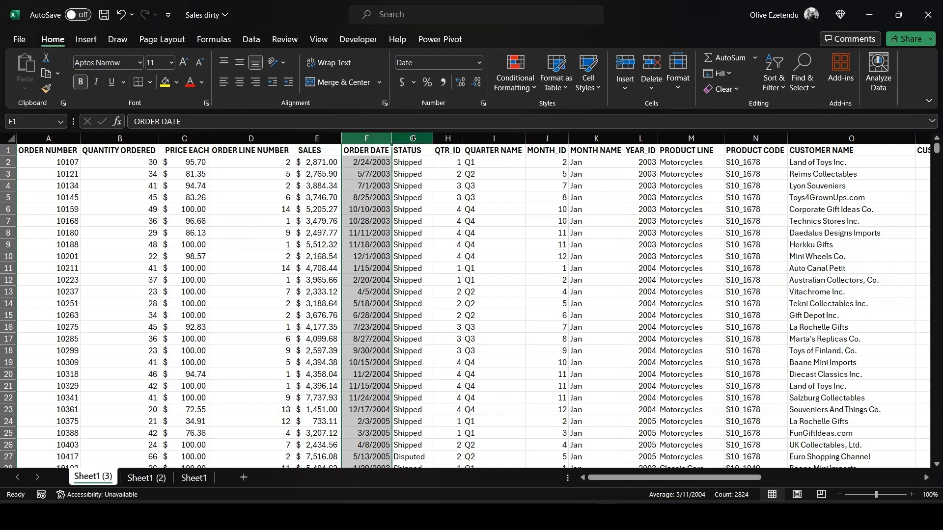
- Delete the columns QTR_ID through PRODUCT LINE, CUSTOMER NAME, and PHONE 3 through CONTACT FIRST NAME from Sheet1 (3)
left_click(450, 139)
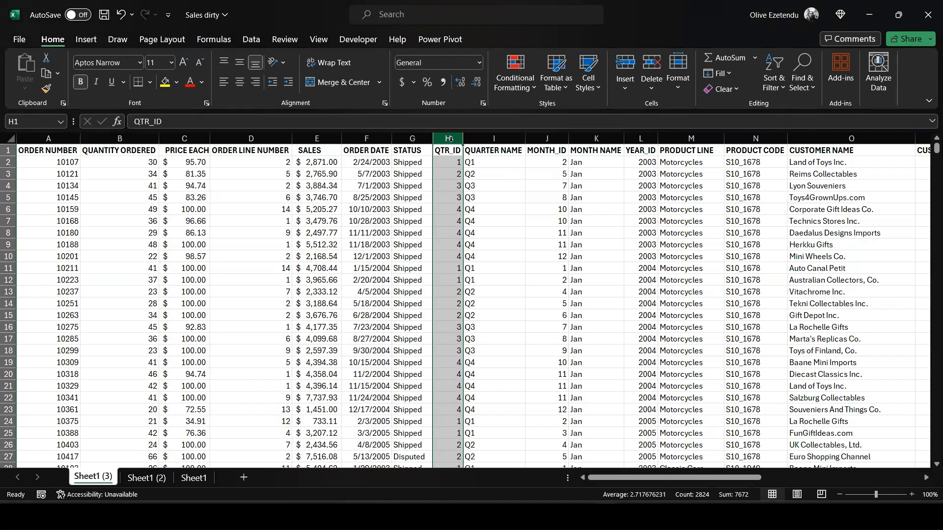
left_click(492, 138, "ctrl")
left_click(536, 136, "ctrl")
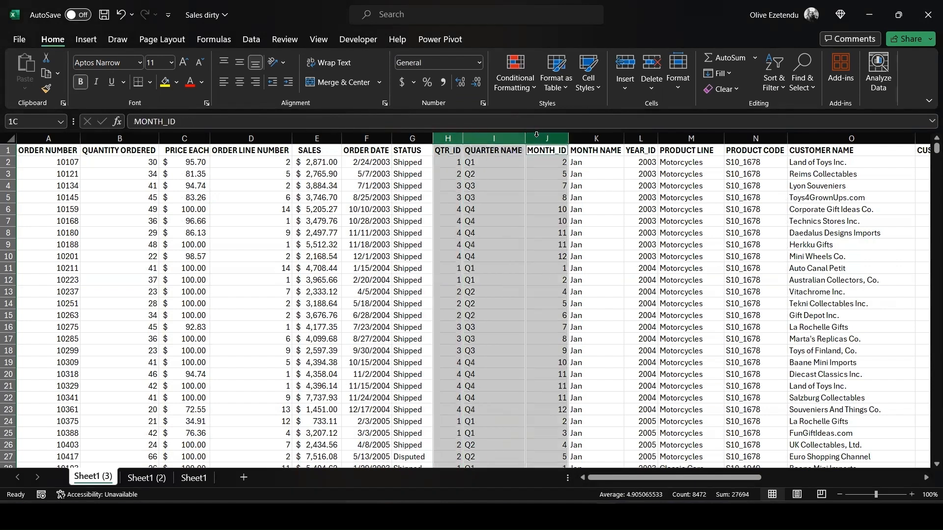
left_click(583, 137, "ctrl")
left_click(639, 138, "ctrl")
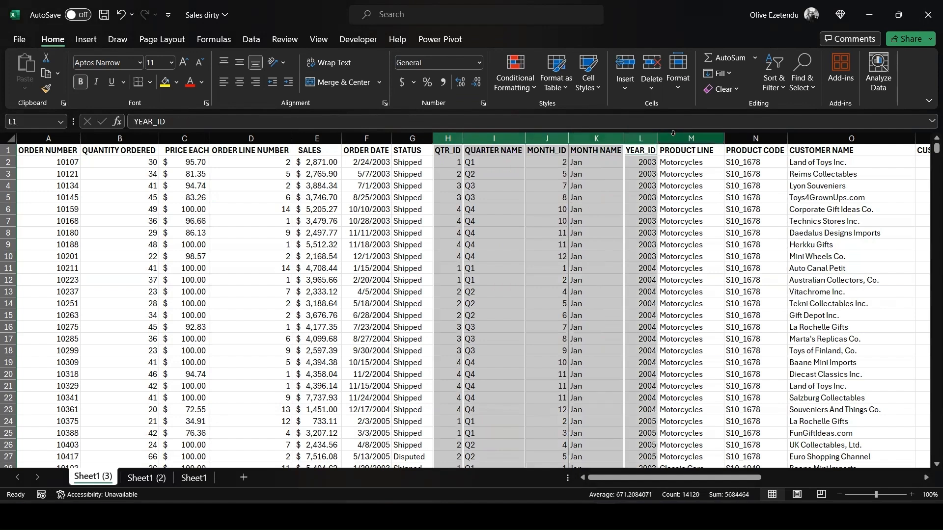
left_click(696, 141, "ctrl")
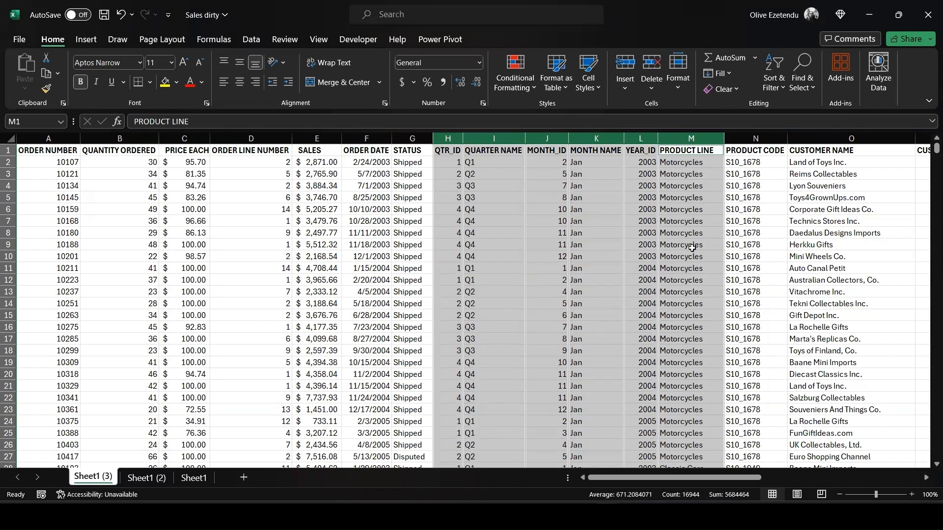
left_click(845, 138, "ctrl")
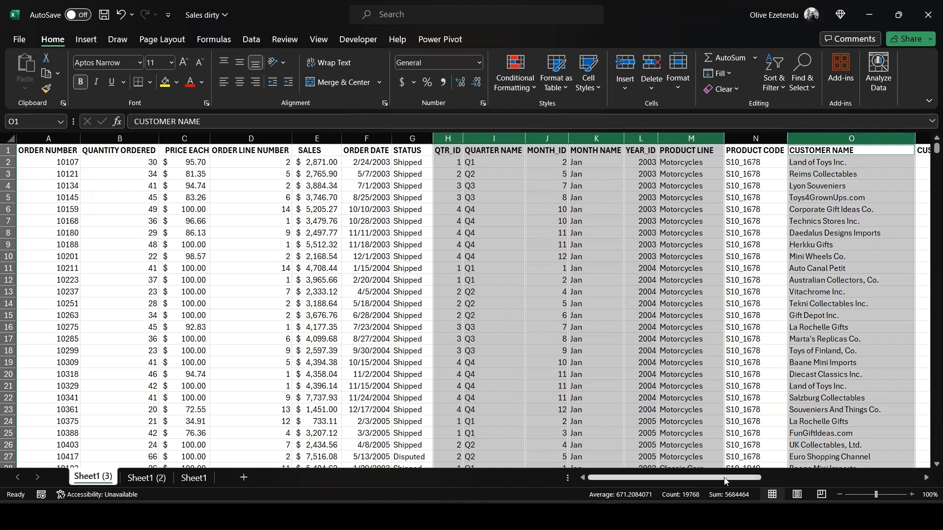
left_click_drag(725, 480, 811, 481)
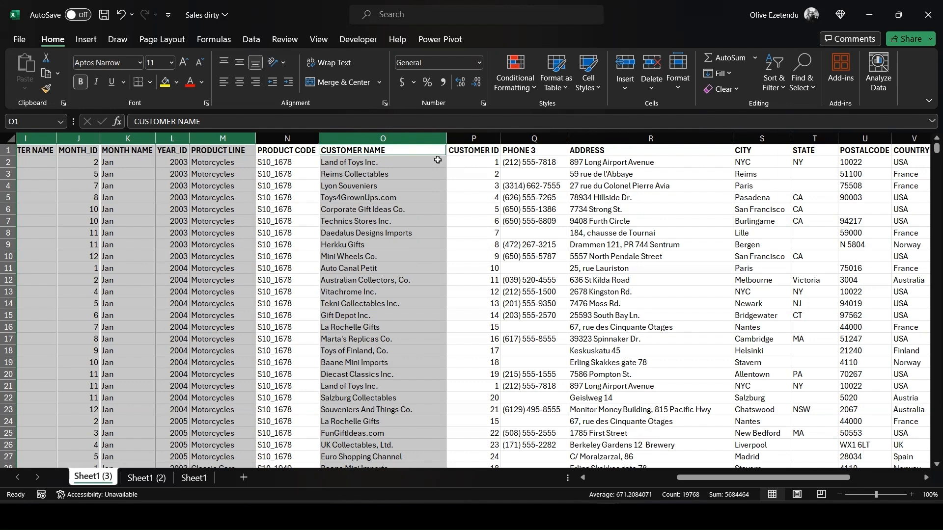
left_click(538, 139, "ctrl")
left_click(650, 139, "ctrl")
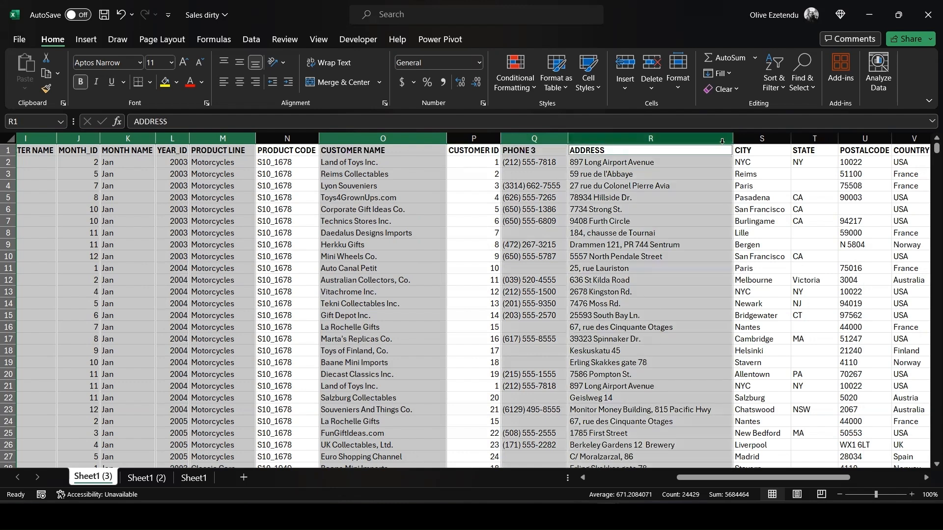
left_click(778, 138, "ctrl")
left_click(814, 139, "ctrl")
left_click(864, 139, "ctrl")
left_click(911, 139, "ctrl")
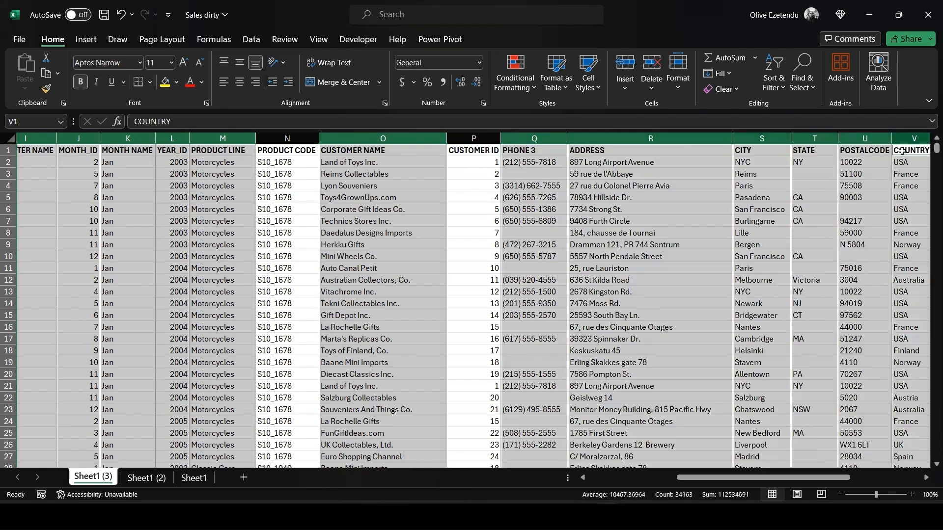
left_click_drag(825, 477, 902, 477)
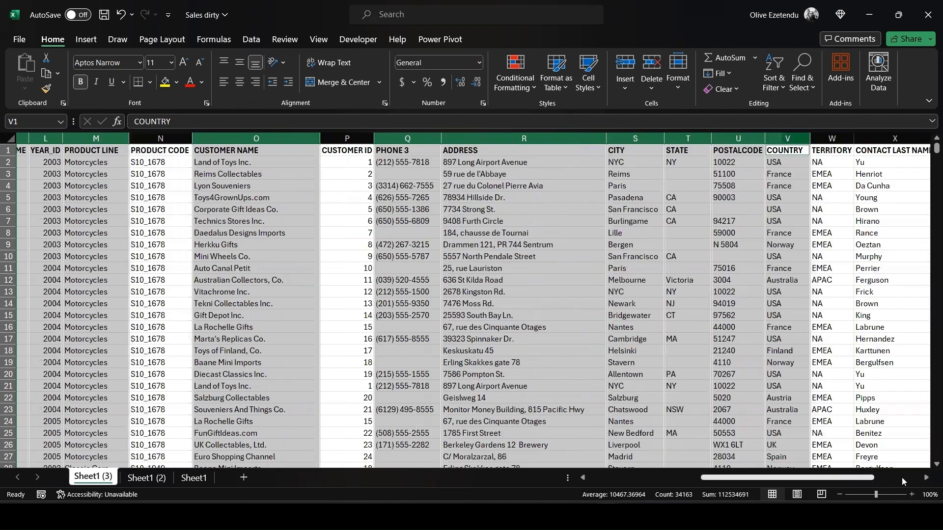
left_click(730, 139, "ctrl")
left_click(646, 139, "ctrl")
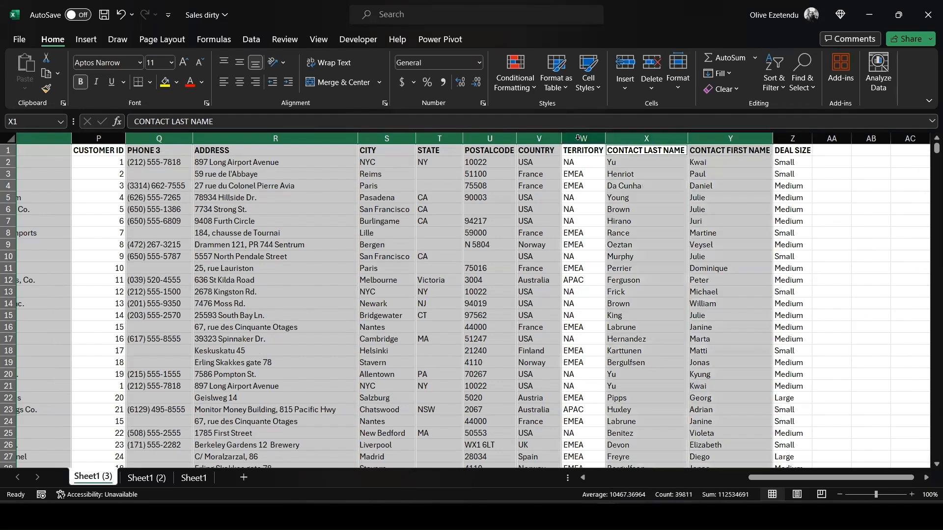
left_click(583, 138, "ctrl")
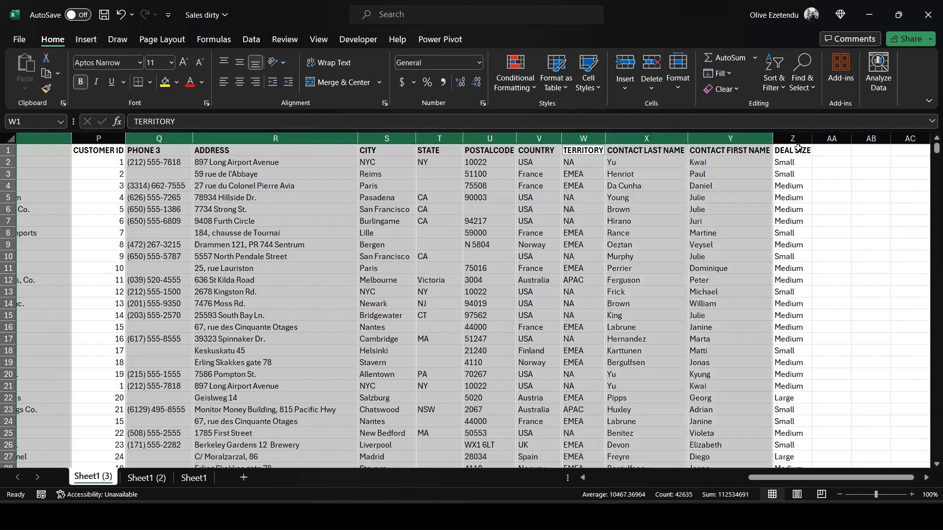
left_click(651, 63)
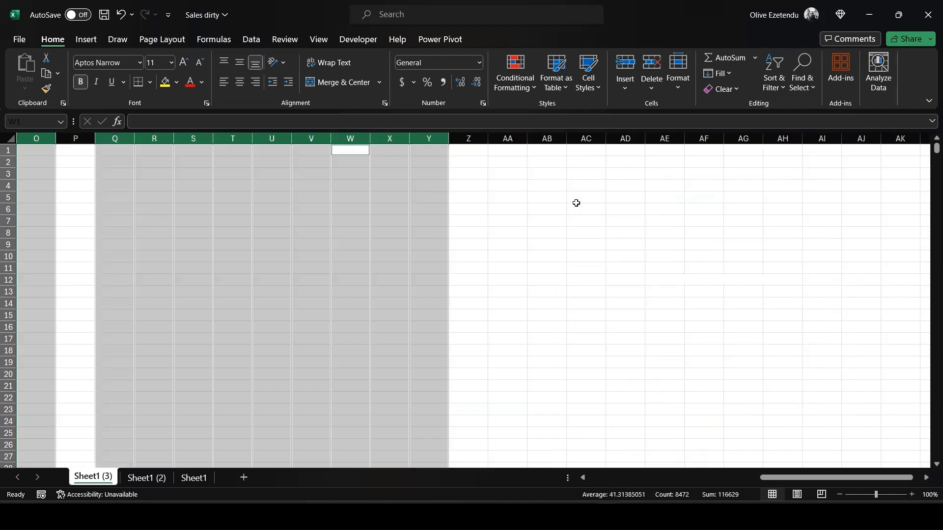
left_click_drag(784, 478, 586, 477)
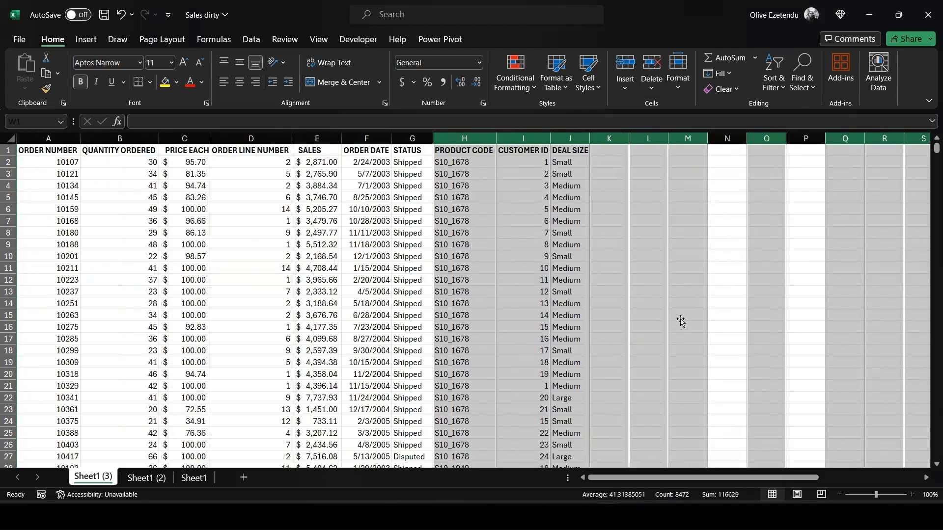
left_click(692, 326)
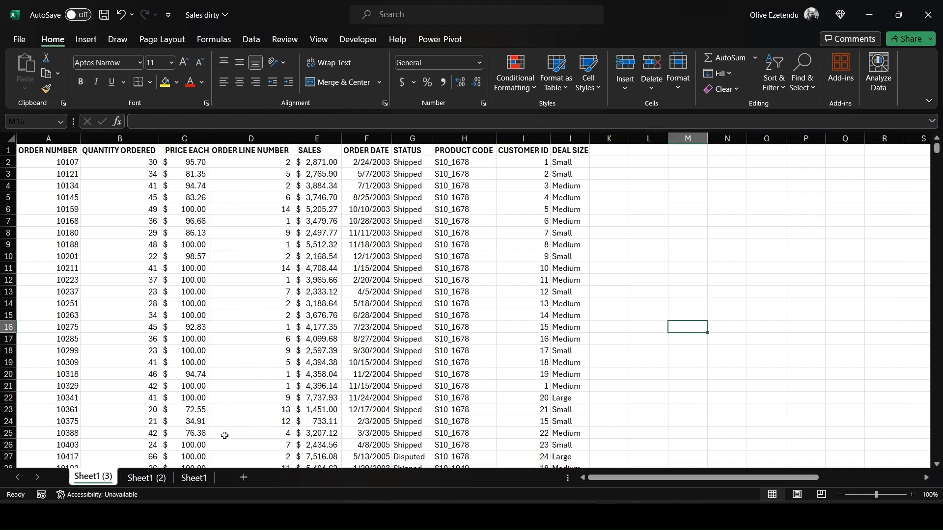
- Delete the columns ORDER NUMBER through YEAR_ID from Sheet1 (2)
left_click(145, 479)
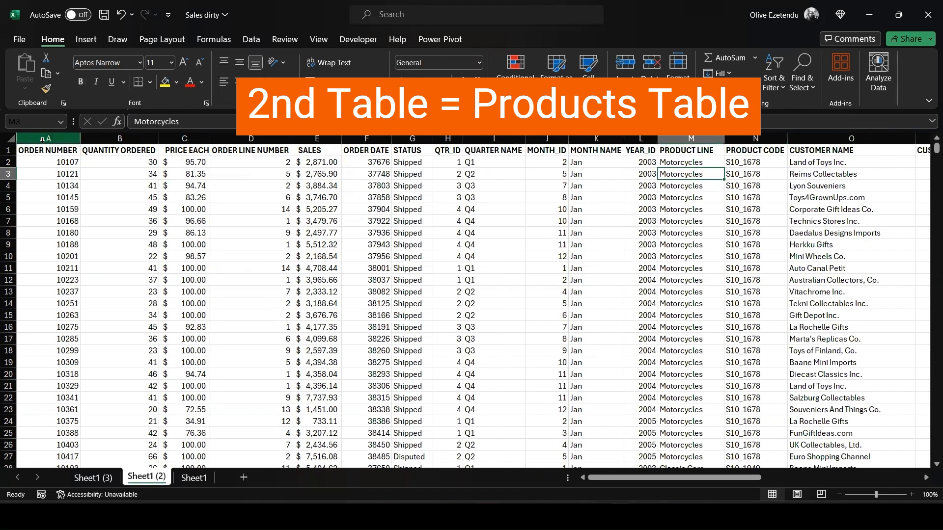
left_click(43, 140)
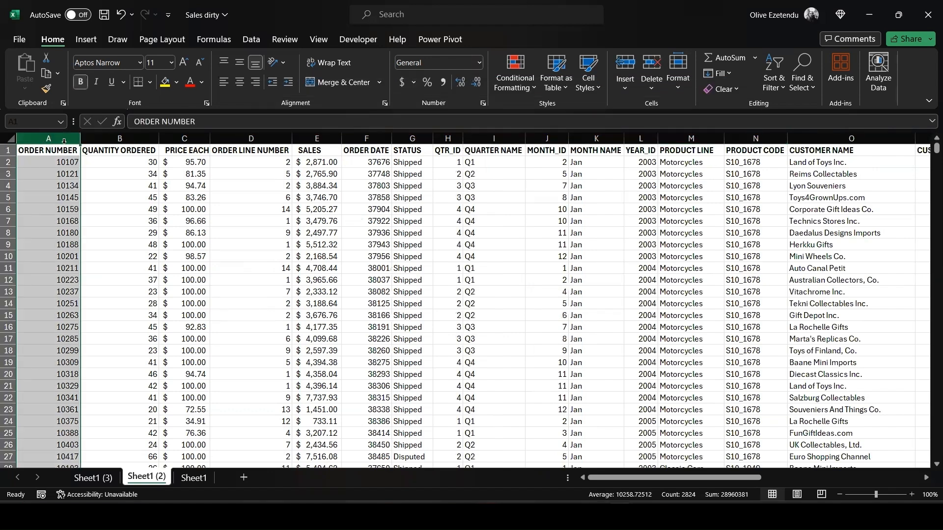
left_click(642, 138, "shift")
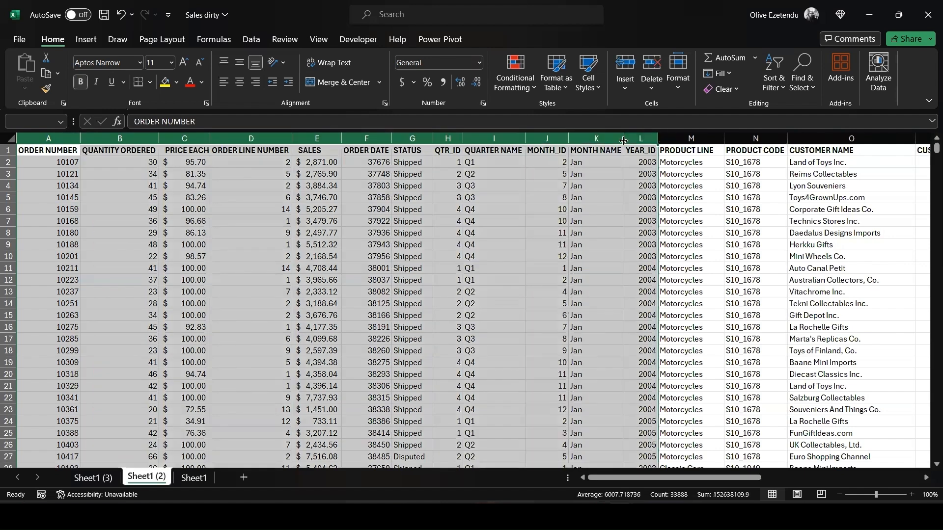
left_click(650, 66)
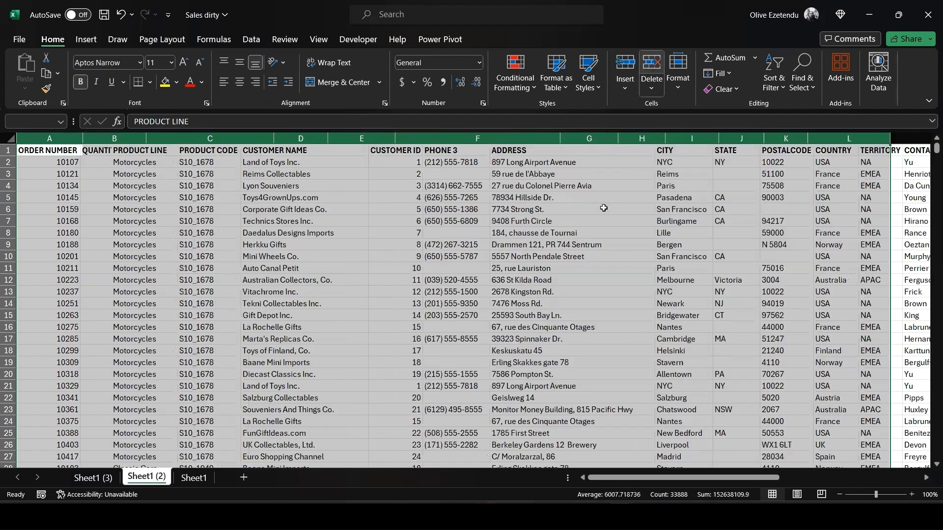
left_click(848, 339)
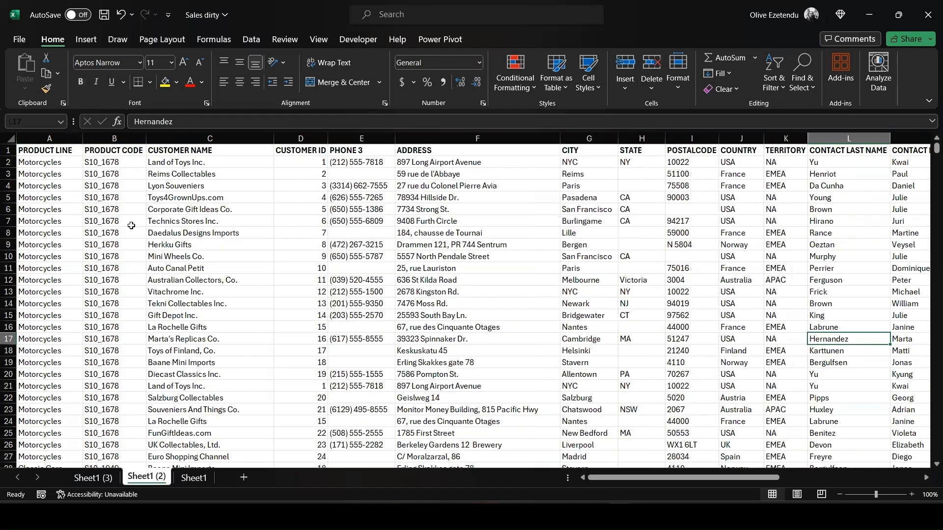
- Delete the columns CUSTOMER NAME through CONTACT FIRST NAME, plus DEAL SIZE, from Sheet1 (2)
left_click(202, 138)
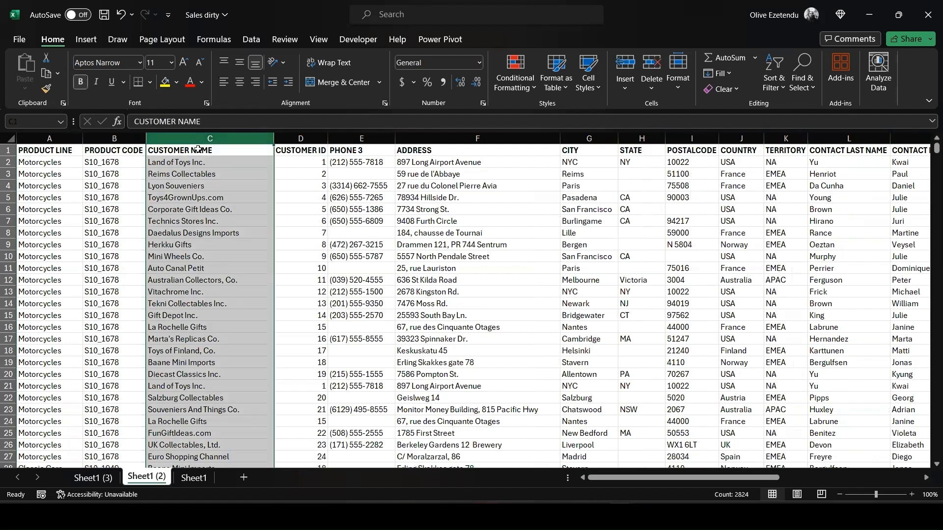
left_click(911, 138, "shift")
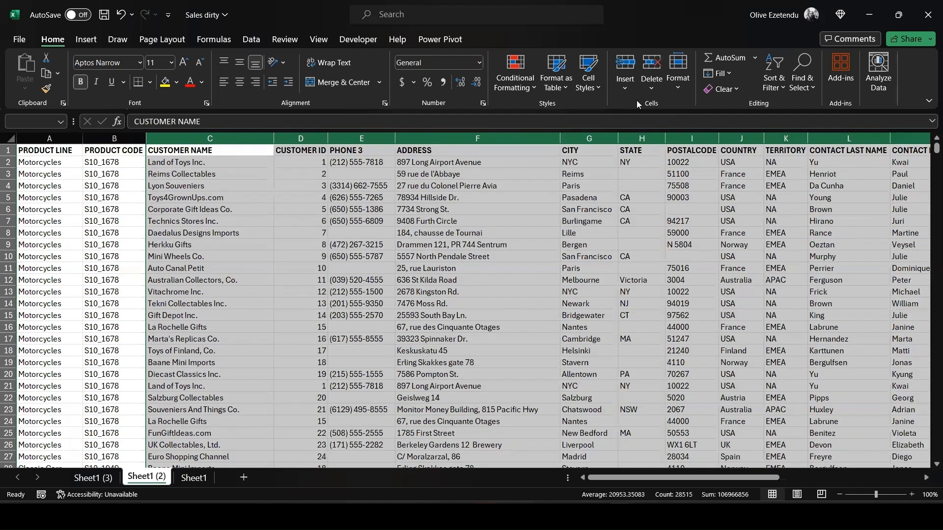
left_click(651, 63)
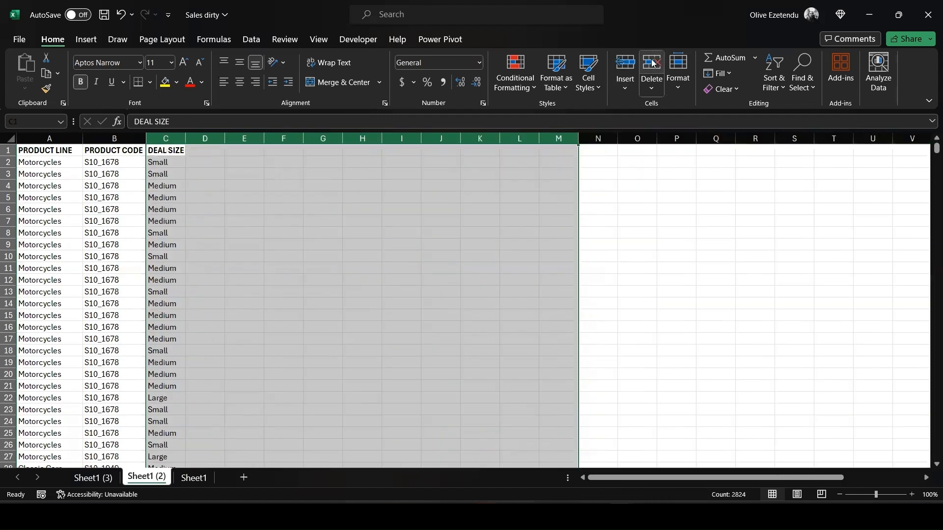
left_click(167, 138)
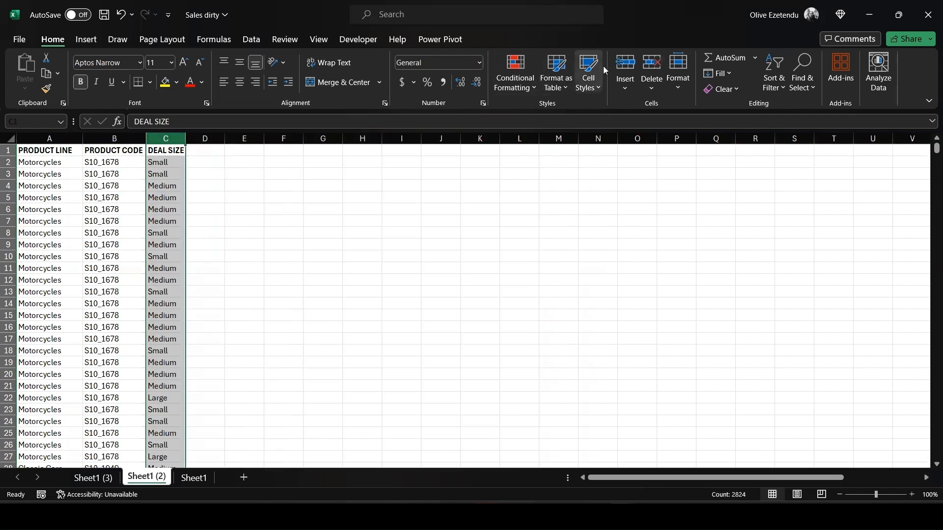
left_click(651, 62)
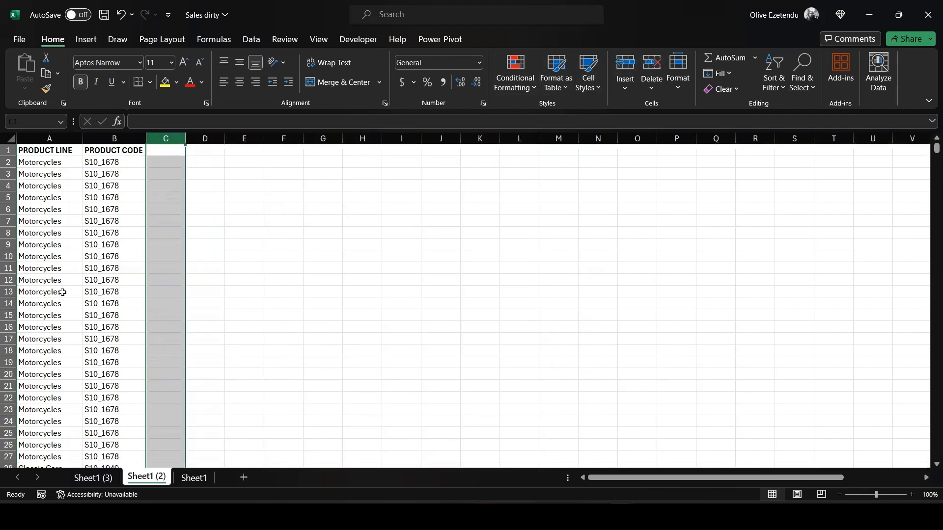
left_click(313, 312)
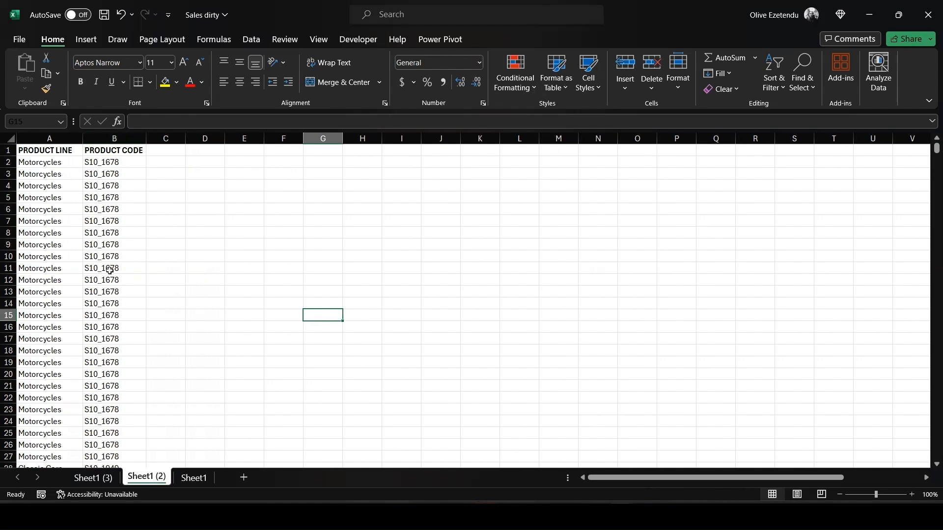
- Remove duplicate rows from Sheet1 (2), comparing both PRODUCT LINE and PRODUCT CODE, with the first row treated as headers
left_click(16, 140)
key("shift+Right")
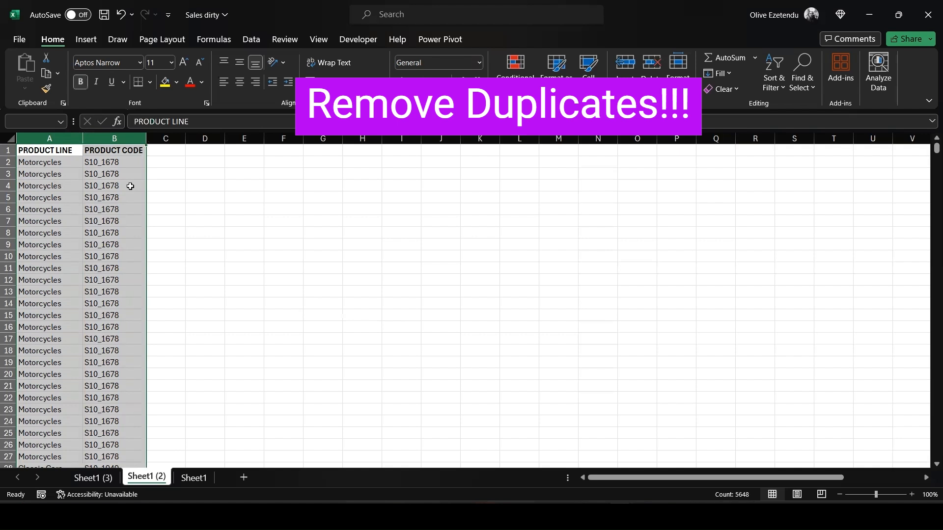
left_click(264, 40)
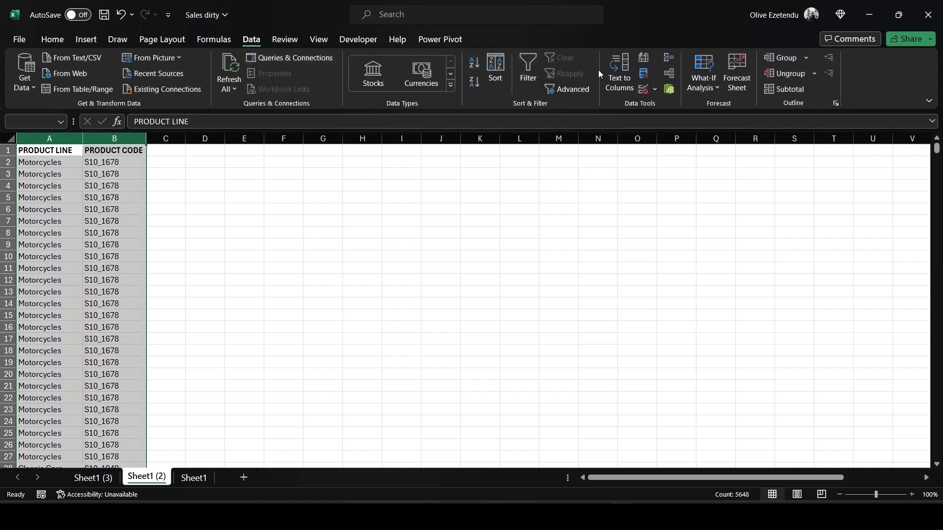
left_click(644, 78)
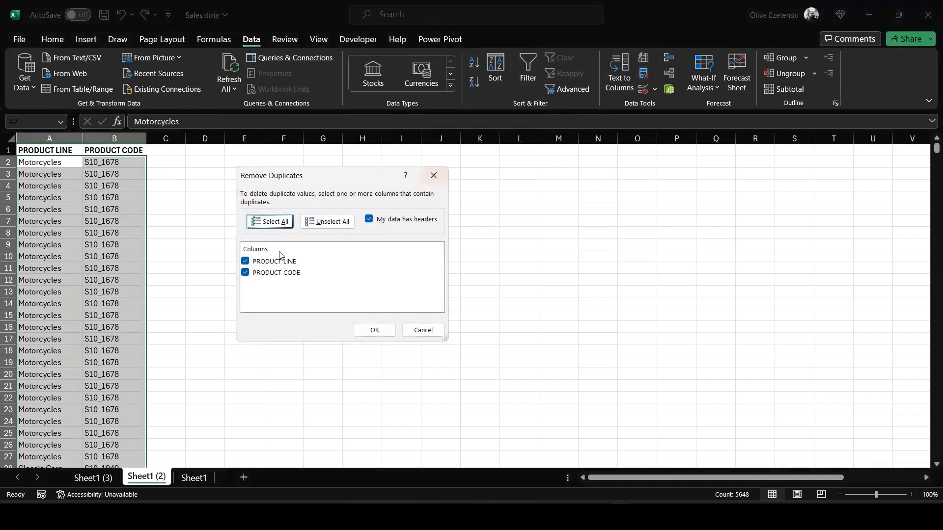
left_click(386, 332)
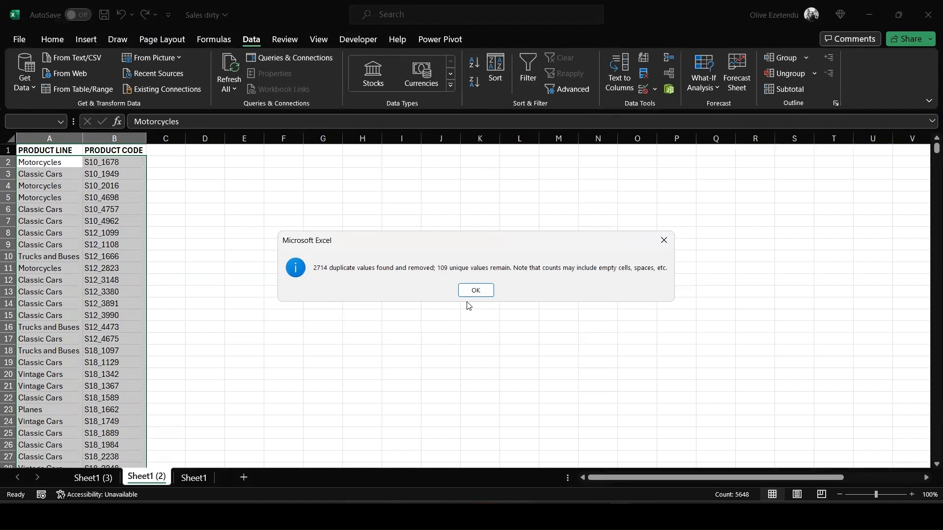
left_click(476, 290)
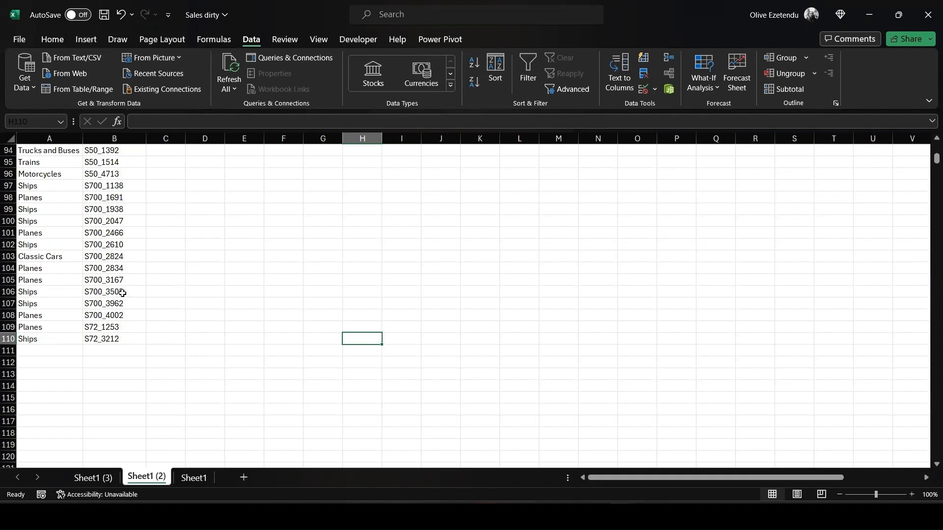
scroll(122, 294, "up", 20)
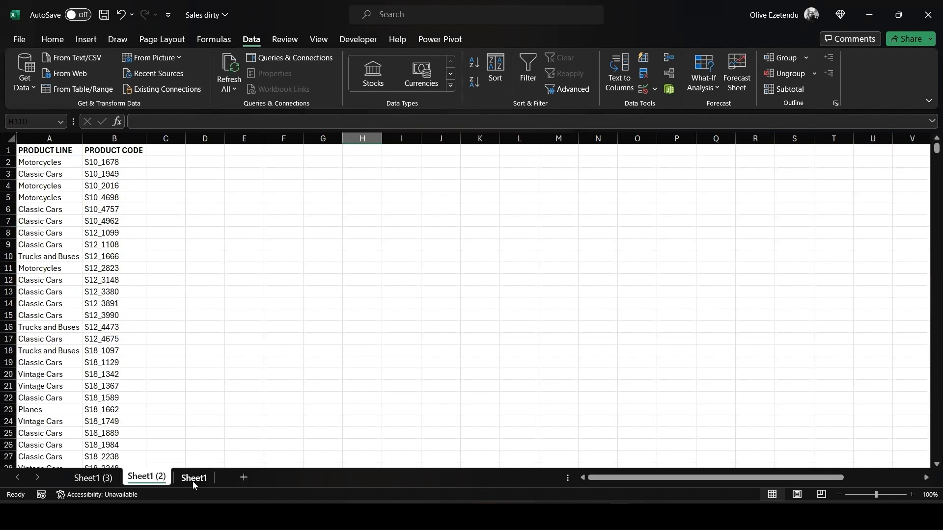
- Delete the columns ORDER NUMBER through PRODUCT CODE, plus DEAL SIZE, from Sheet1
left_click(194, 477)
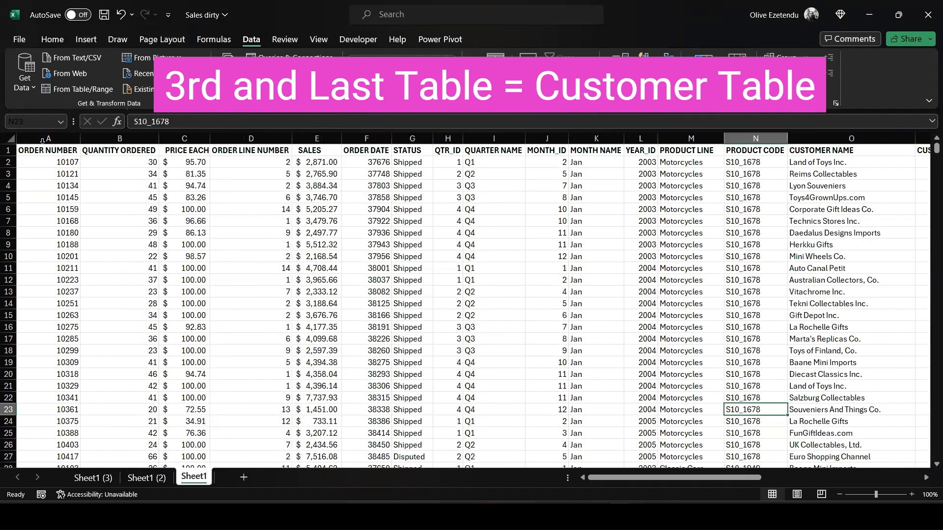
left_click(531, 244)
left_click(45, 140)
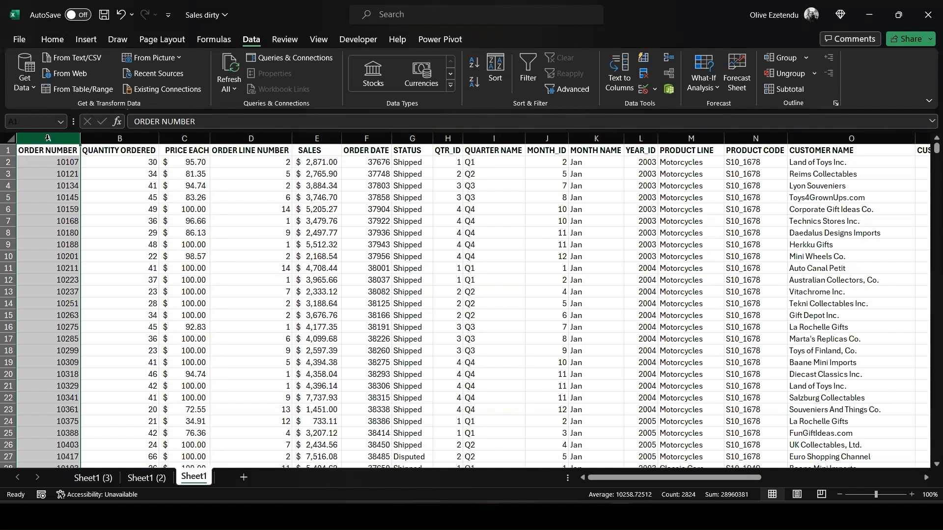
left_click(758, 140, "shift")
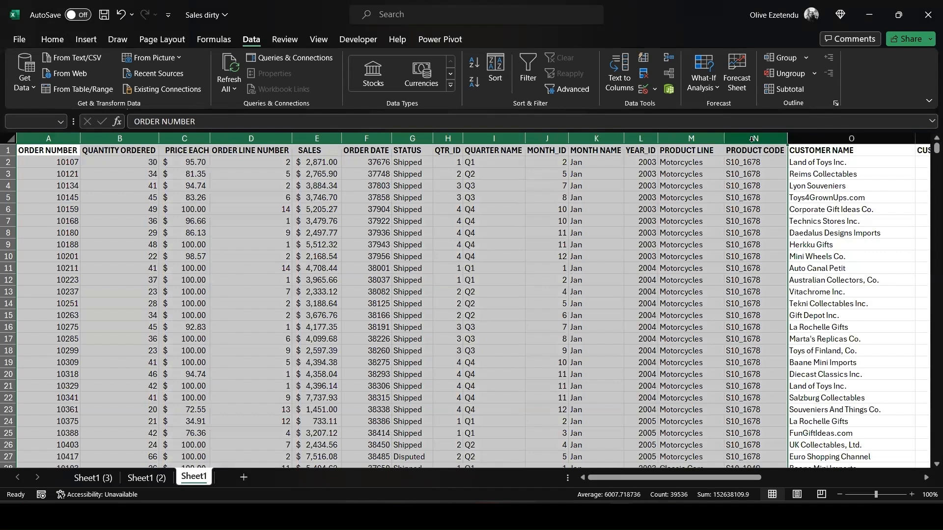
left_click(52, 39)
left_click(652, 67)
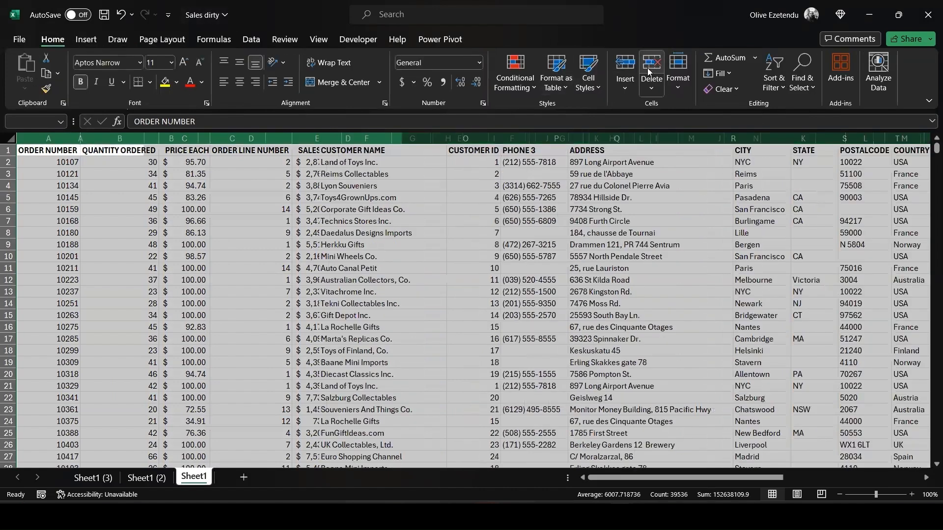
left_click(505, 233)
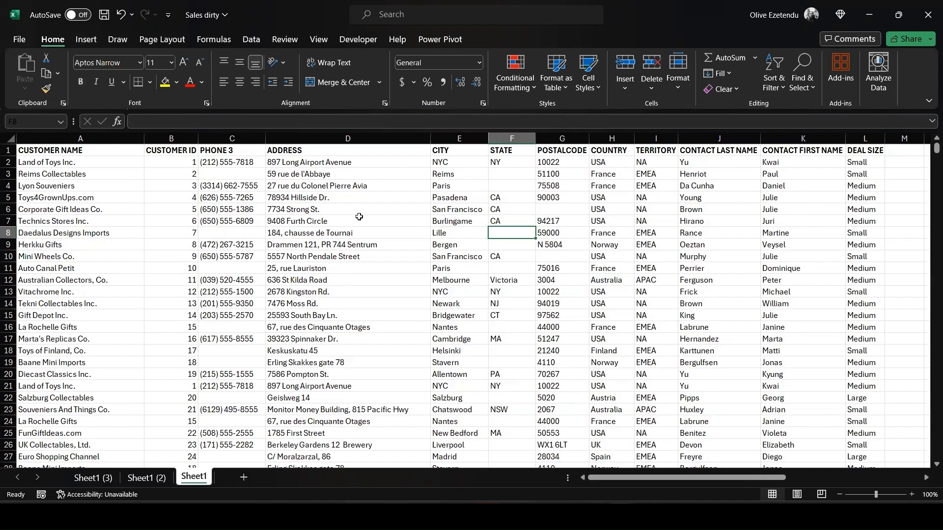
left_click(863, 138)
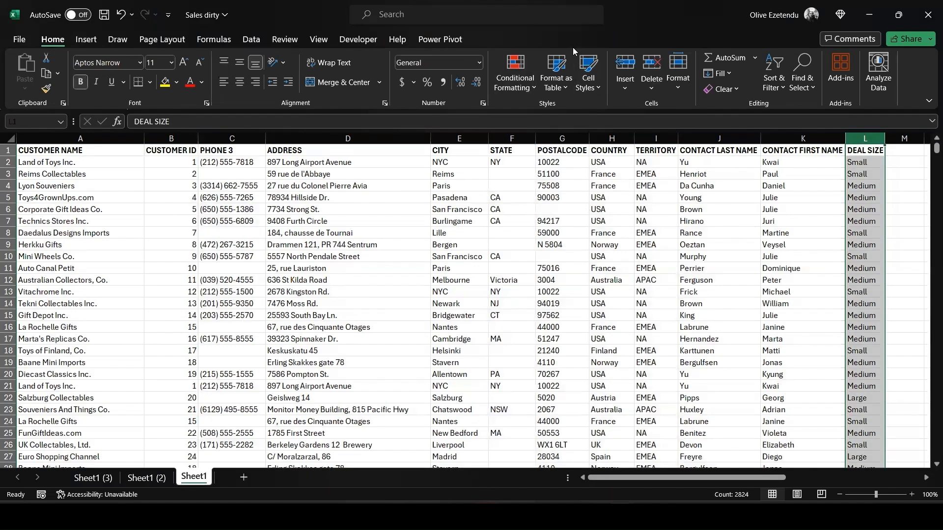
left_click(652, 66)
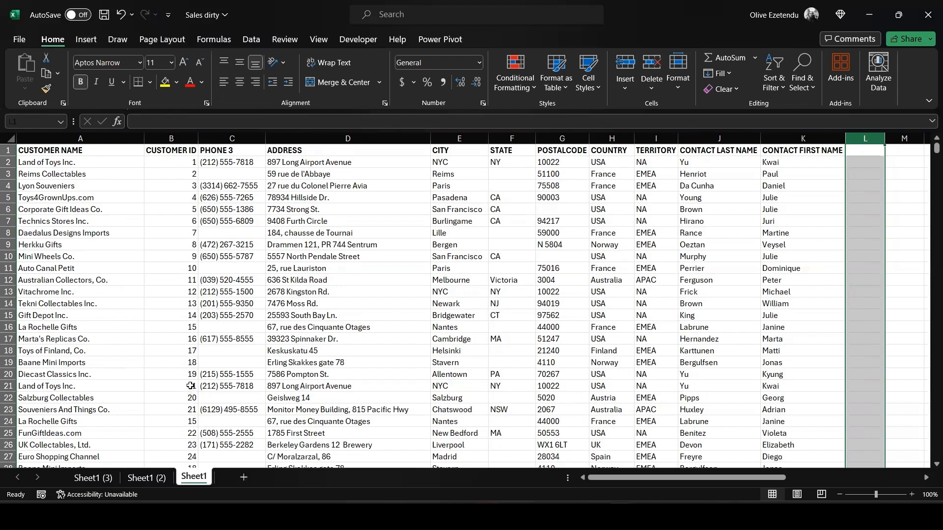
- Remove duplicate rows from Sheet1, comparing all columns from CUSTOMER NAME through CONTACT FIRST NAME, with the first row treated as headers
key("alt+a")
left_click(59, 139)
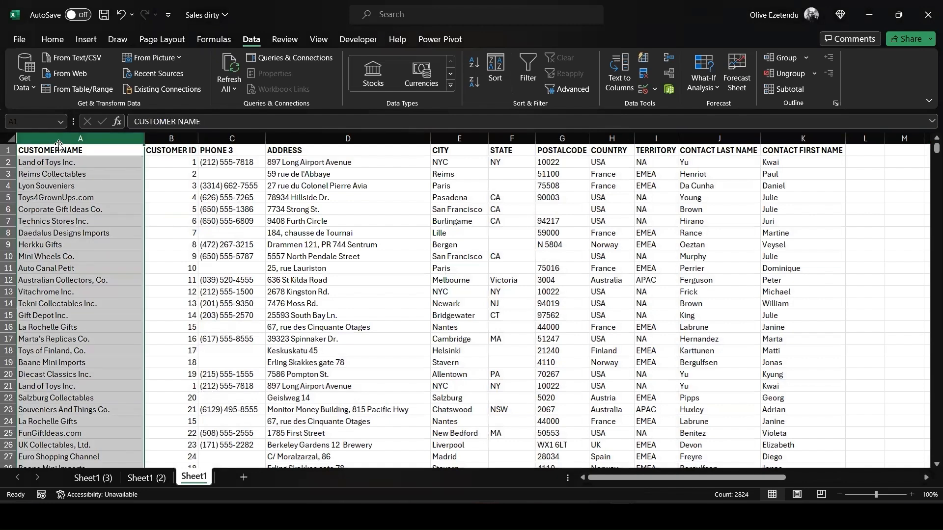
left_click(804, 139, "shift")
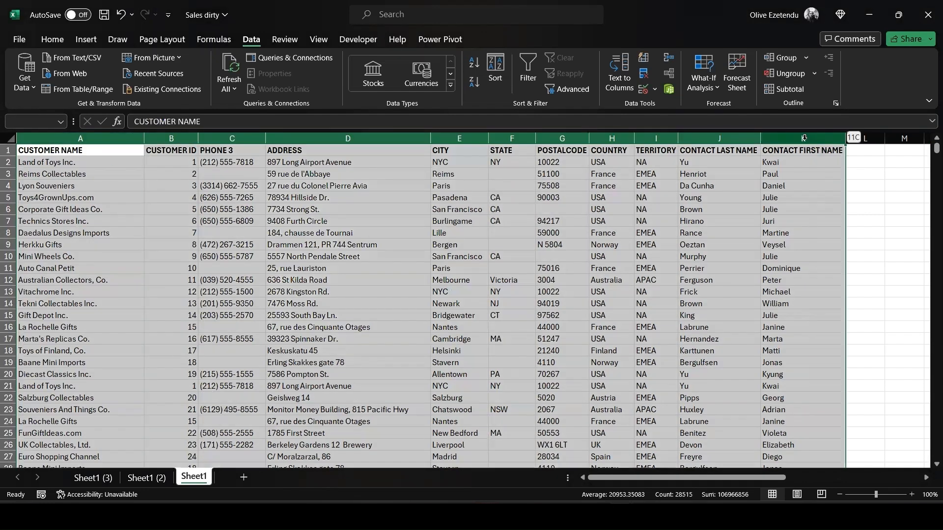
left_click(642, 75)
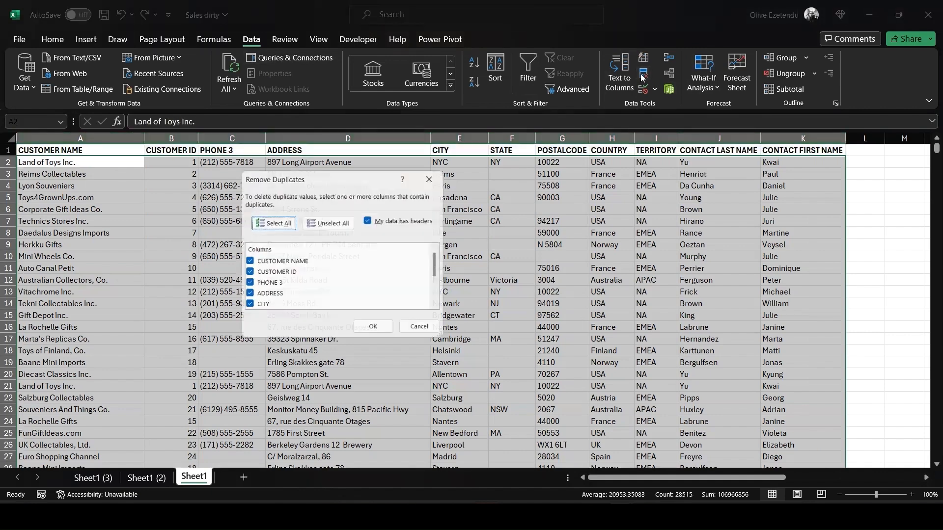
scroll(302, 279, "down", 2)
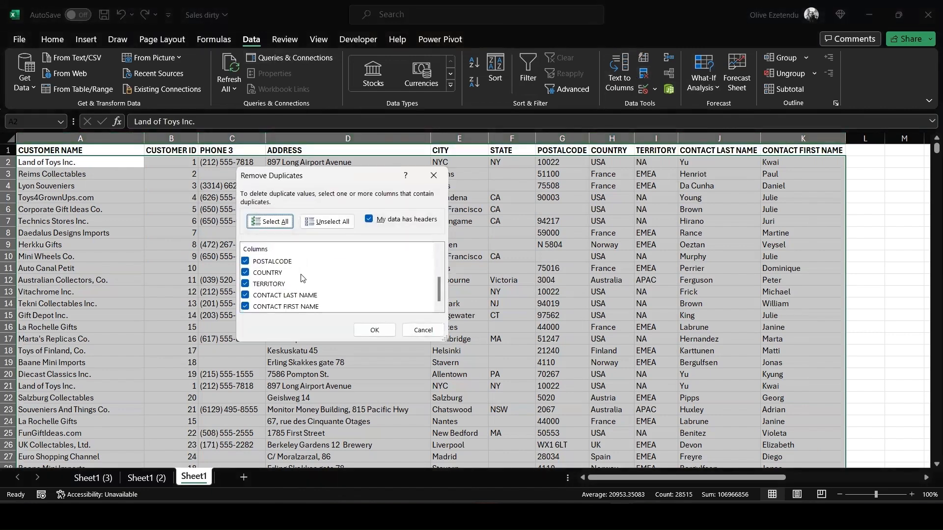
scroll(302, 279, "up", 2)
scroll(302, 278, "down", 2)
left_click(375, 330)
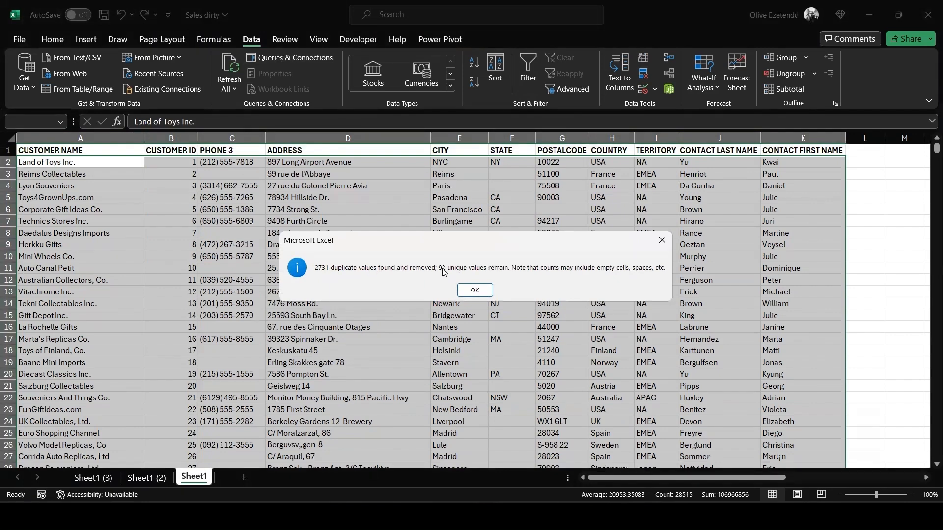
left_click(474, 290)
- Rename Sheet1 as Customer
double_click(191, 477)
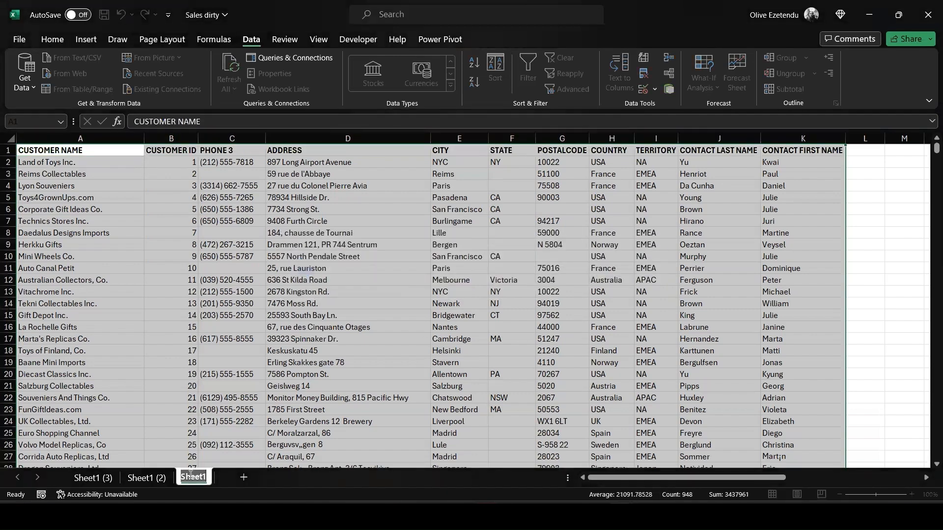
type("Customer")
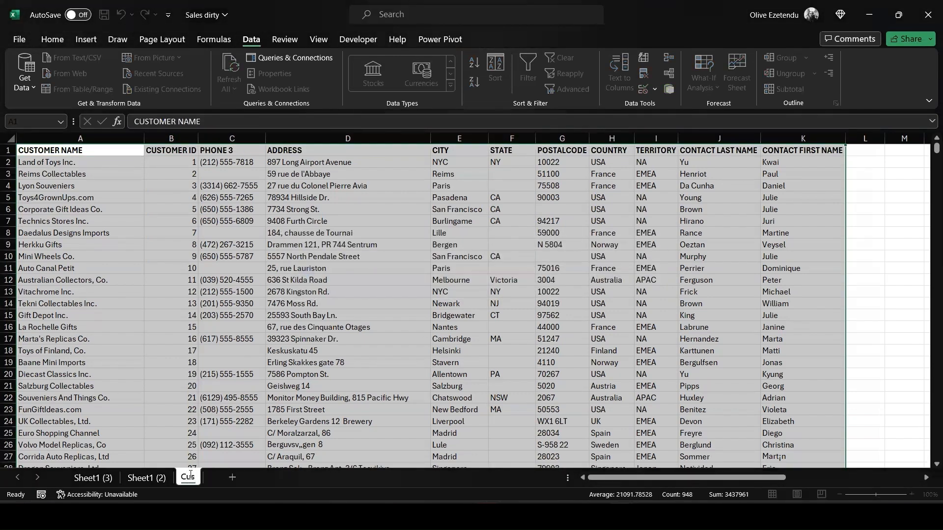
key("Return")
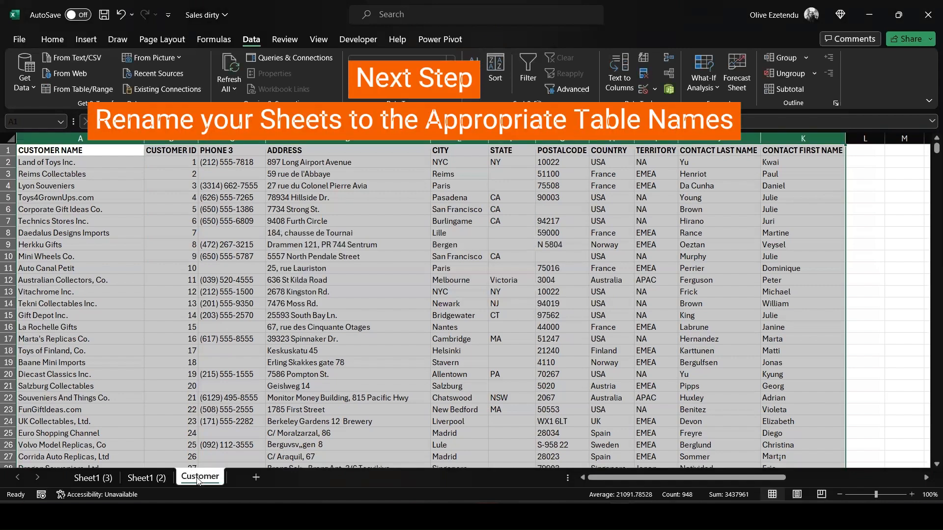
- Rename Sheet1 (2) as Product
left_click(141, 477)
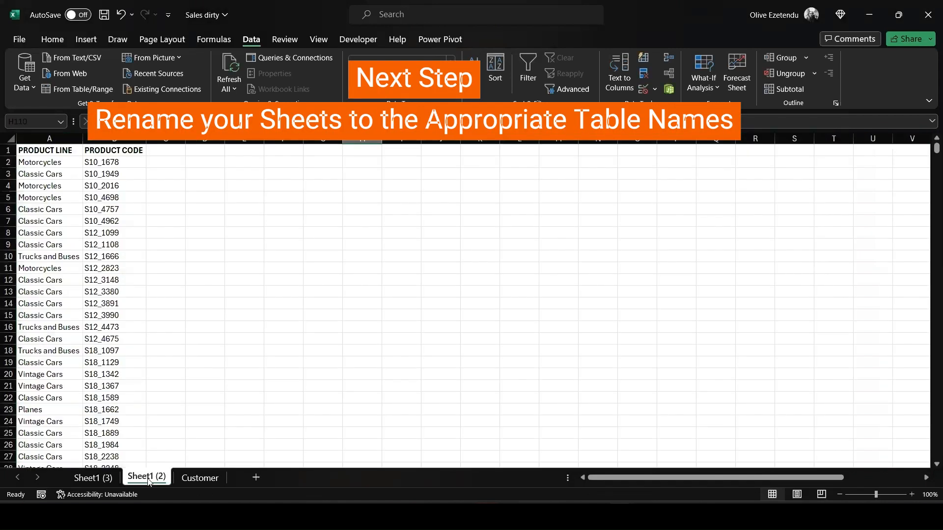
double_click(148, 477)
type("P")
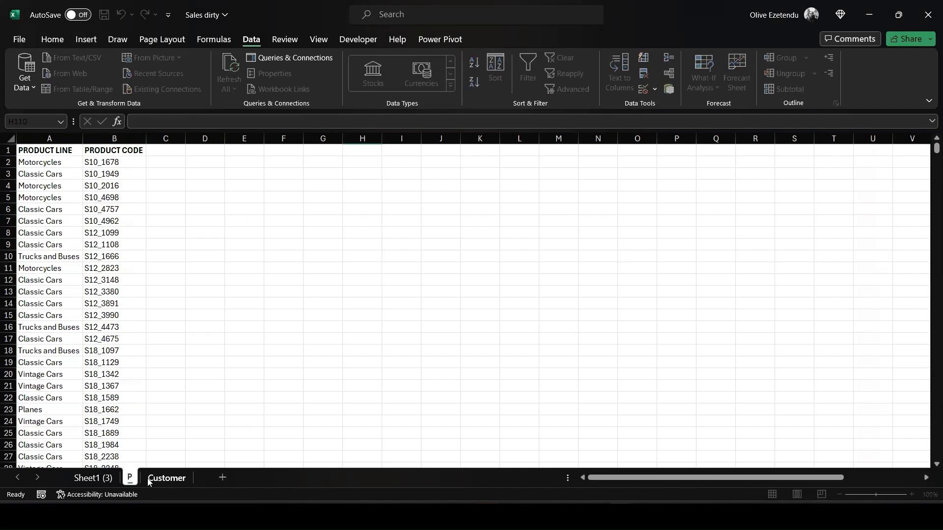
type("roduct")
key("Return")
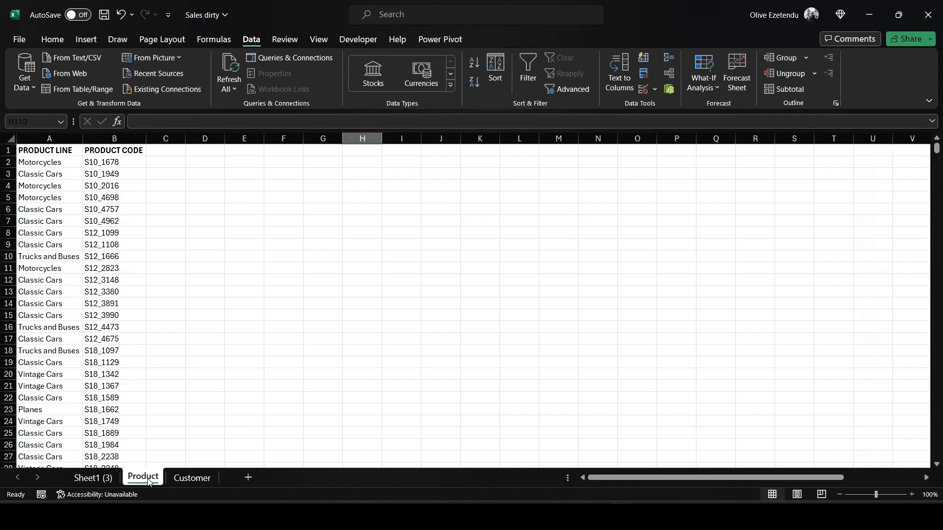
- Rename Sheet1 (3) as Sales
left_click(90, 479)
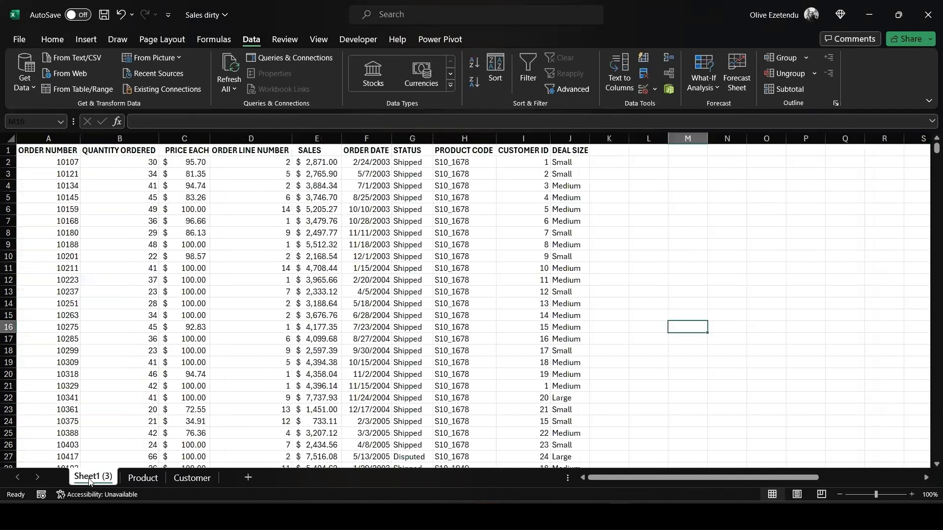
double_click(90, 478)
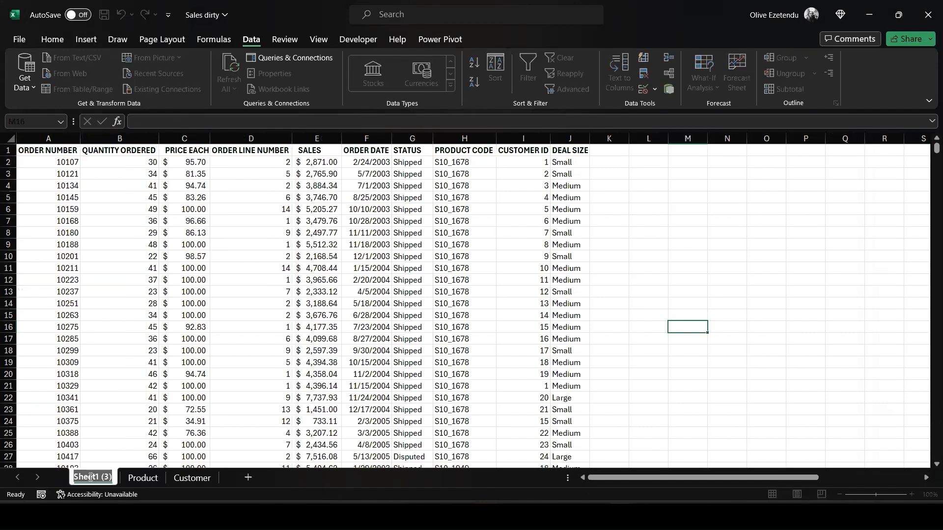
type("Sales")
key("Return")
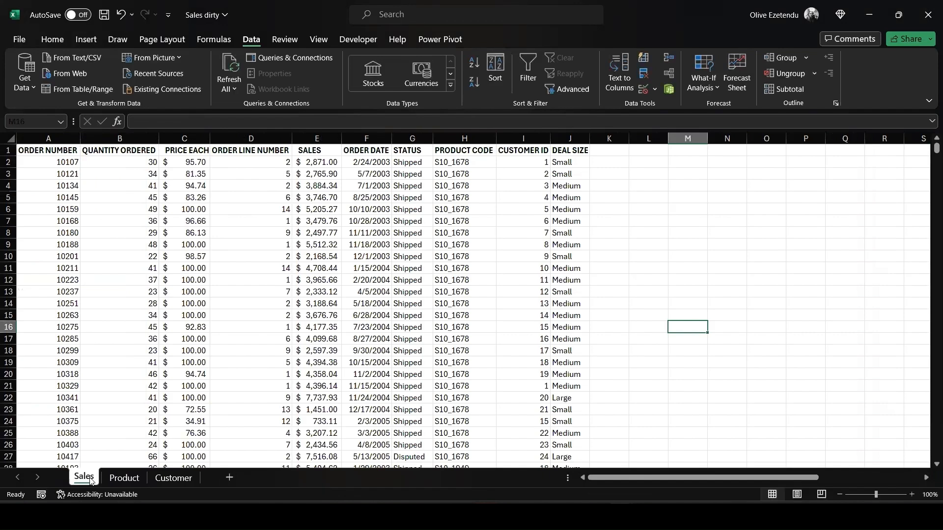
left_click(631, 351)
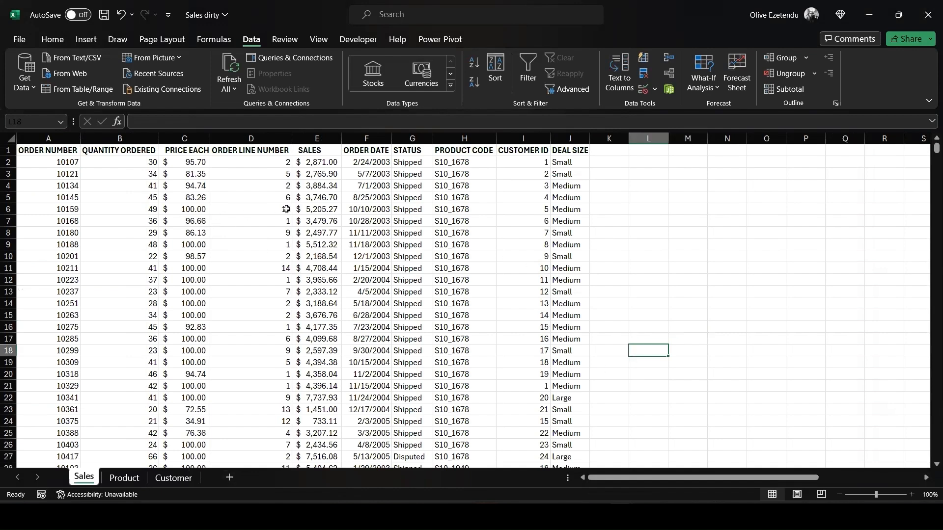
- Save the workbook as Sales dirty in the Excel Workbook (*.xlsx) format
left_click(443, 40)
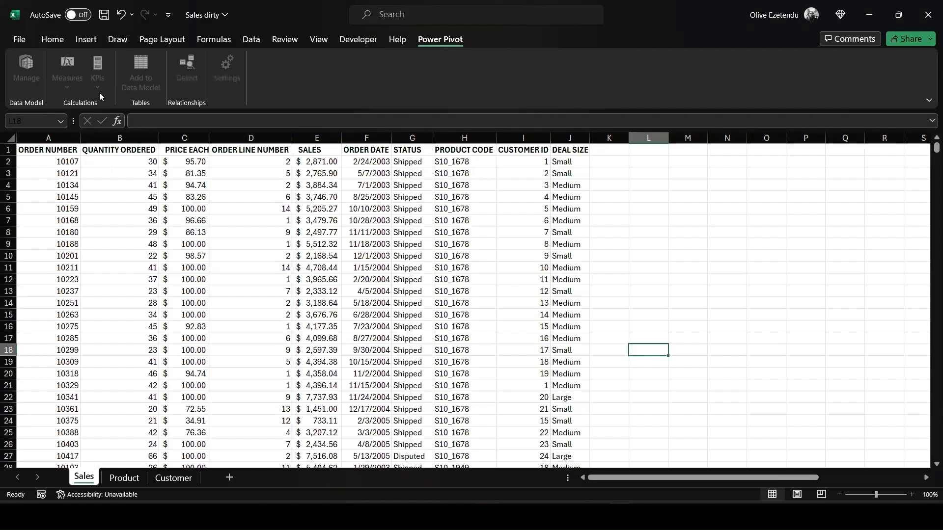
left_click(19, 40)
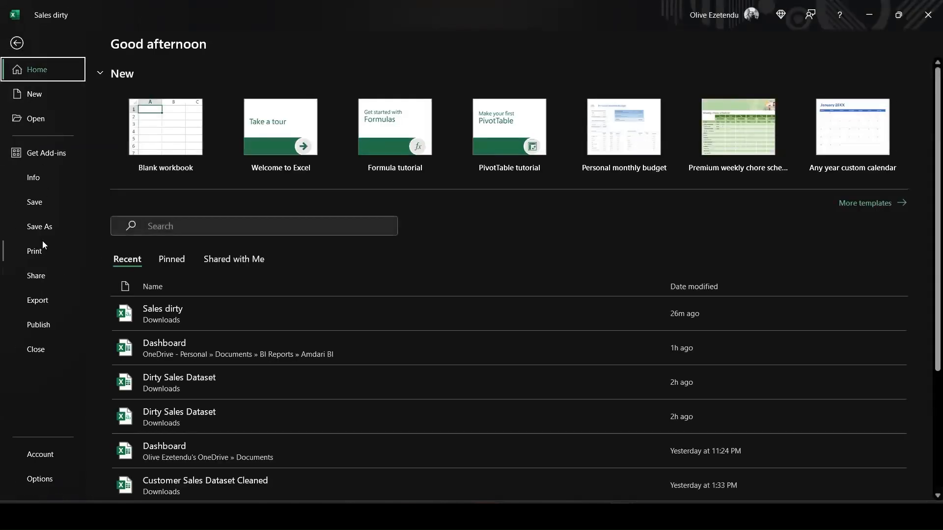
left_click(41, 228)
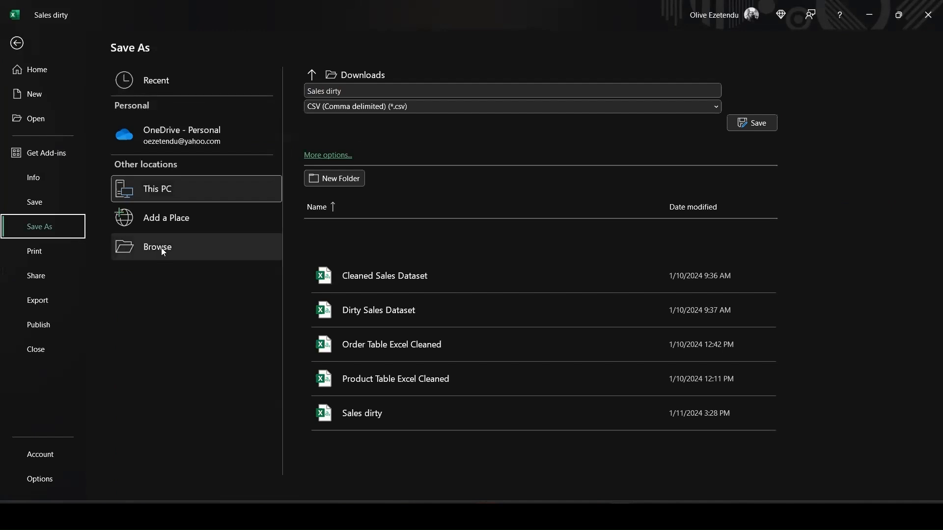
left_click(715, 112)
left_click(420, 119)
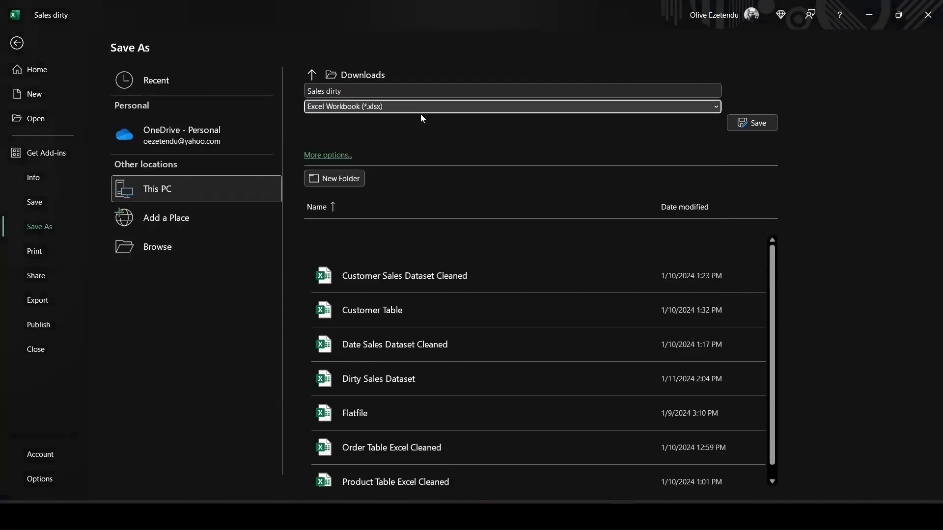
left_click(156, 246)
left_click(368, 290)
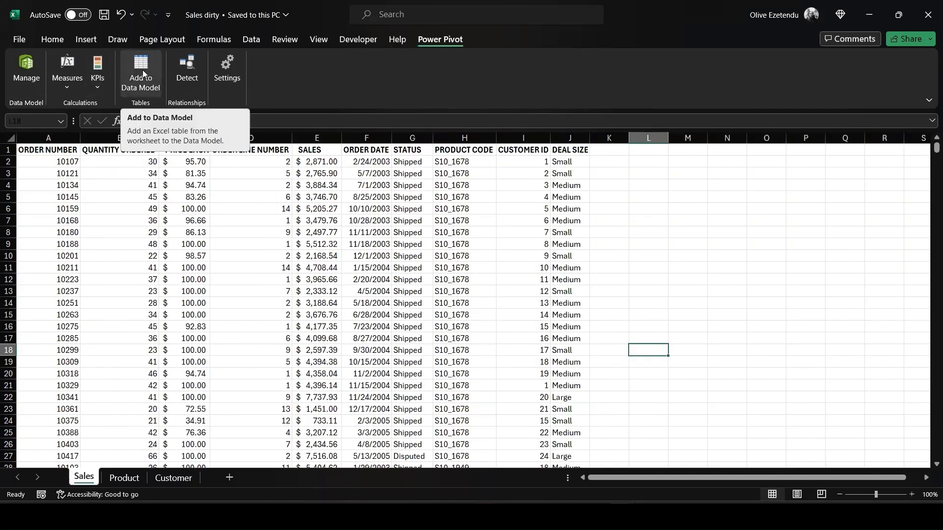
- Add cell L18 of the Sales sheet to the data model as a table with headers, and return to the worksheet
left_click(143, 69)
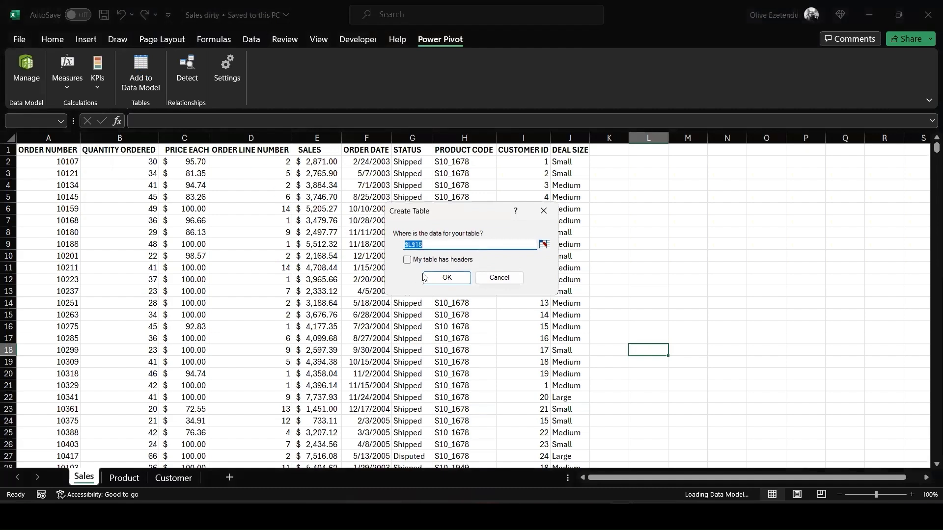
left_click(407, 260)
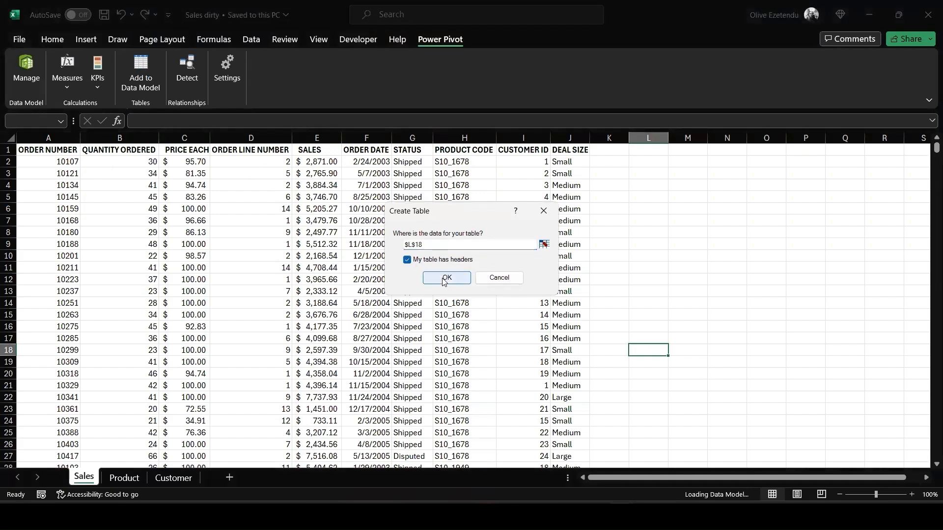
left_click(447, 278)
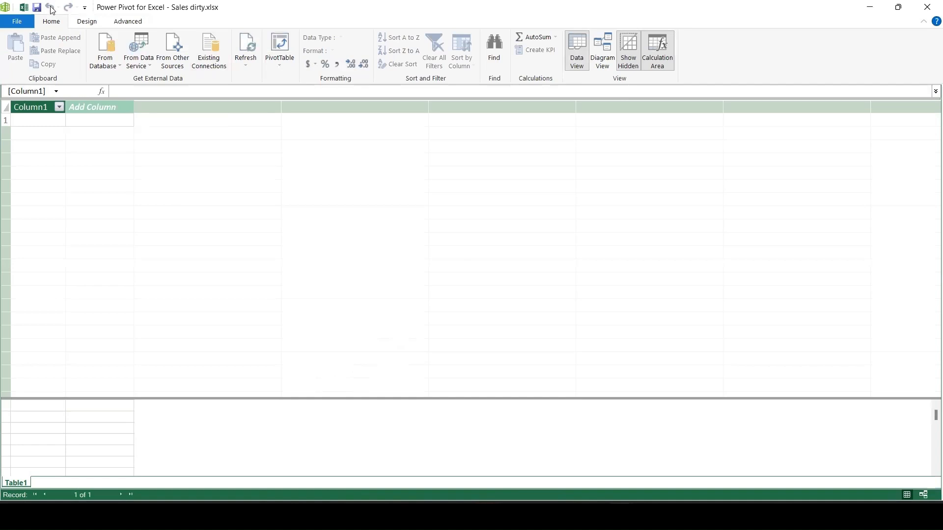
mouse_move(620, 516)
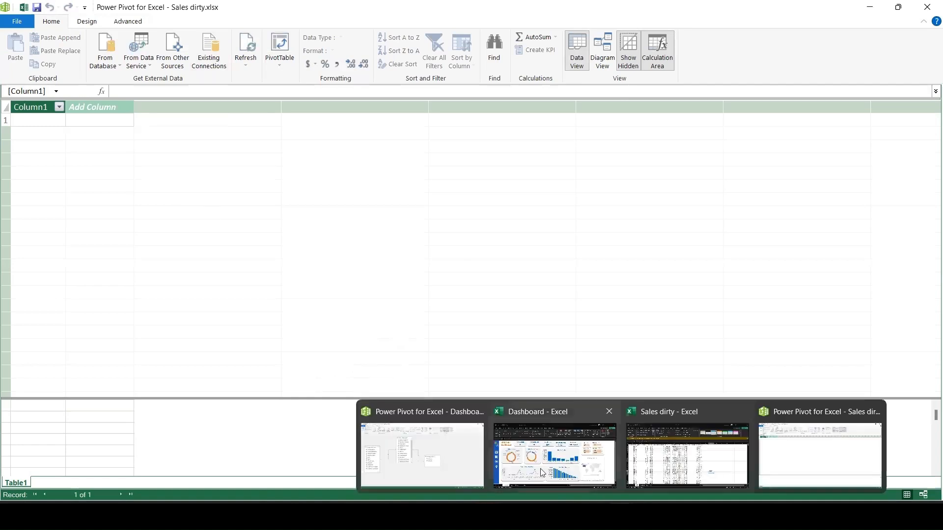
left_click(690, 468)
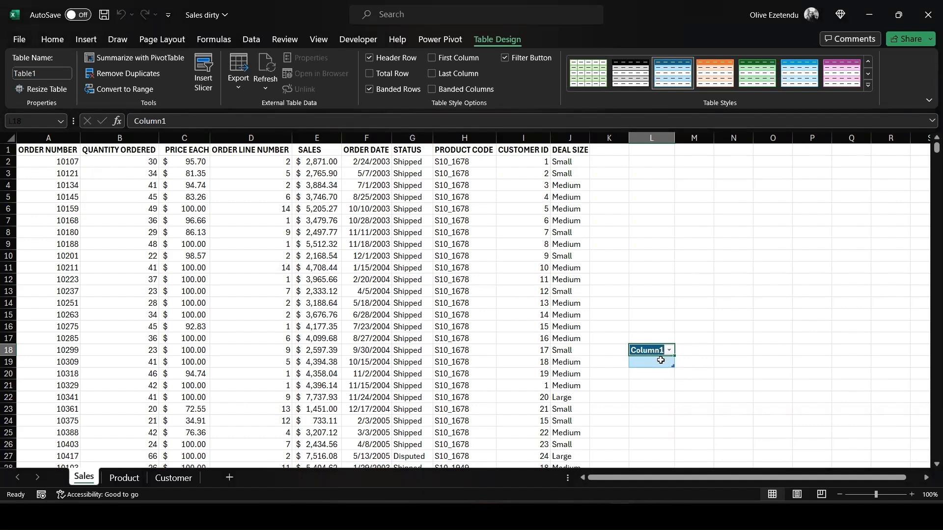
- Try to delete the stray one-column table at L18 on the Sales sheet
right_click(660, 361)
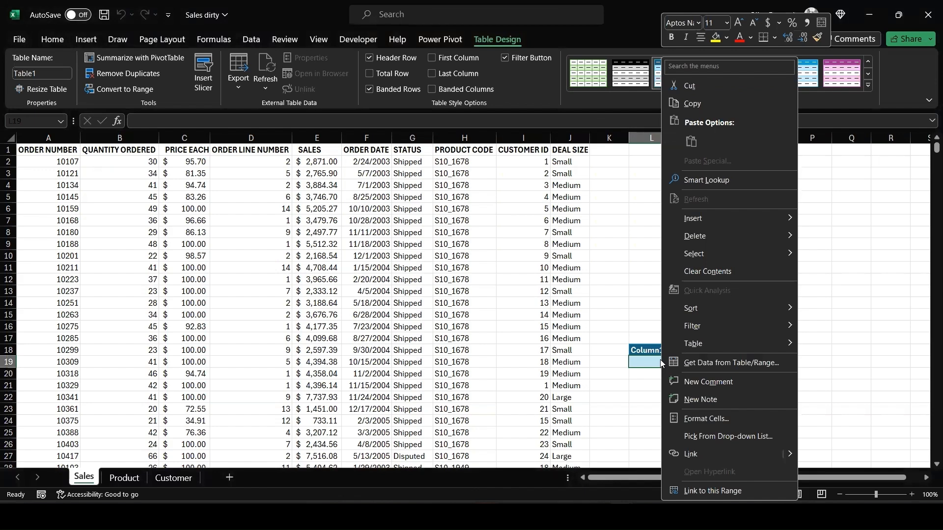
left_click(650, 349)
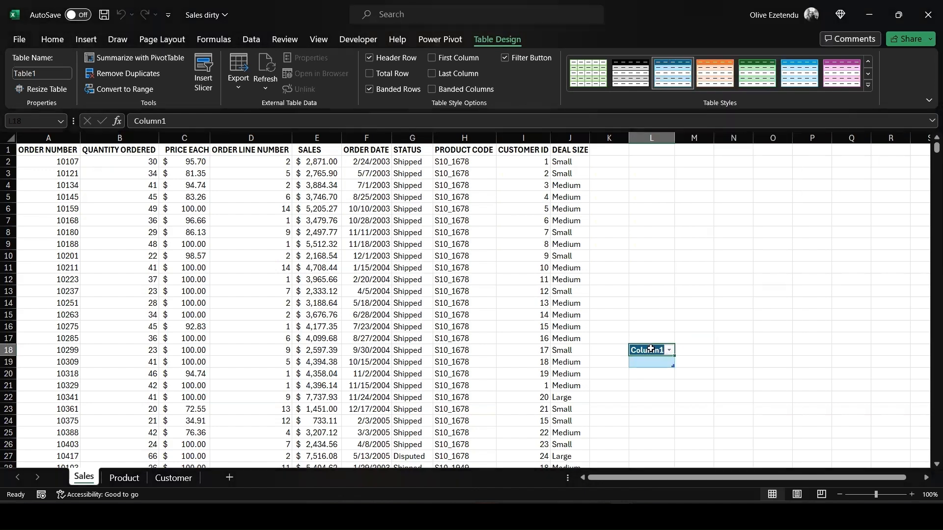
key("Delete")
- Add the Sales sheet's columns ORDER NUMBER through DEAL SIZE to the data model as a table with headers, and return to the worksheet
left_click(38, 137)
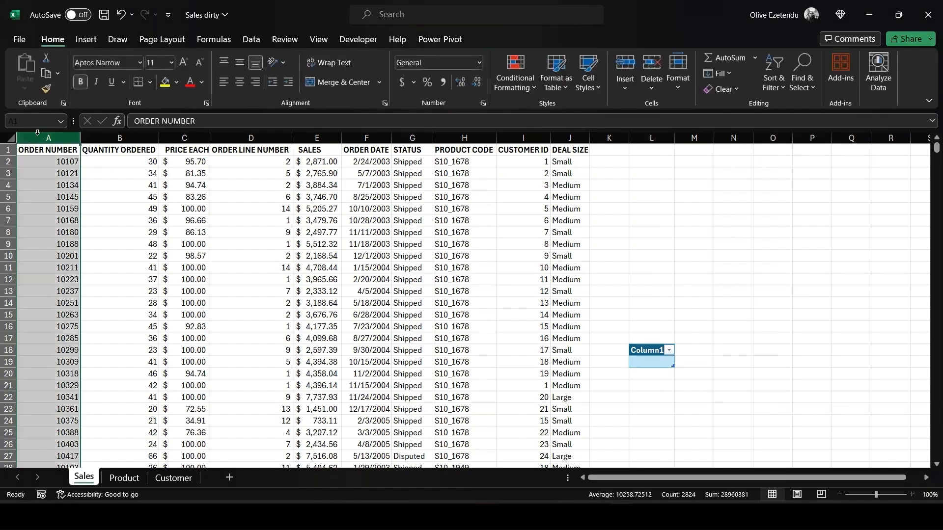
left_click(440, 39)
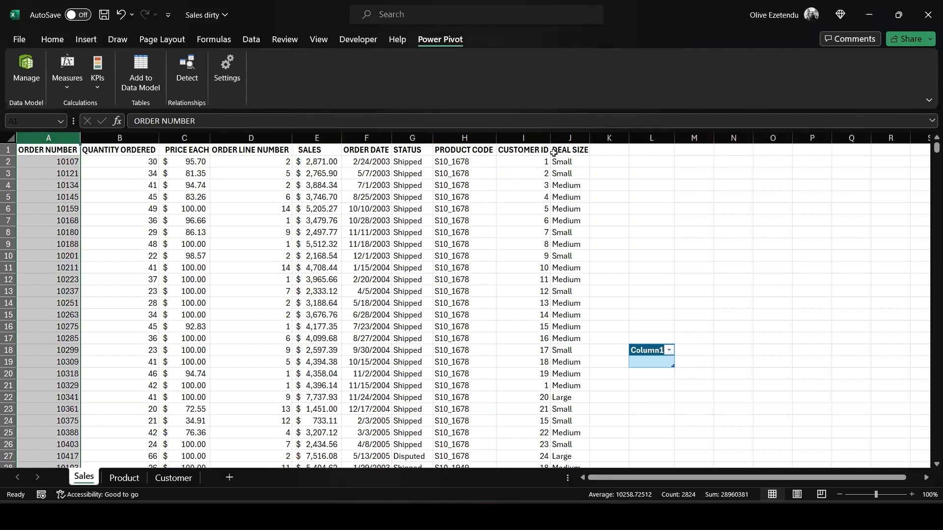
left_click(566, 136, "shift")
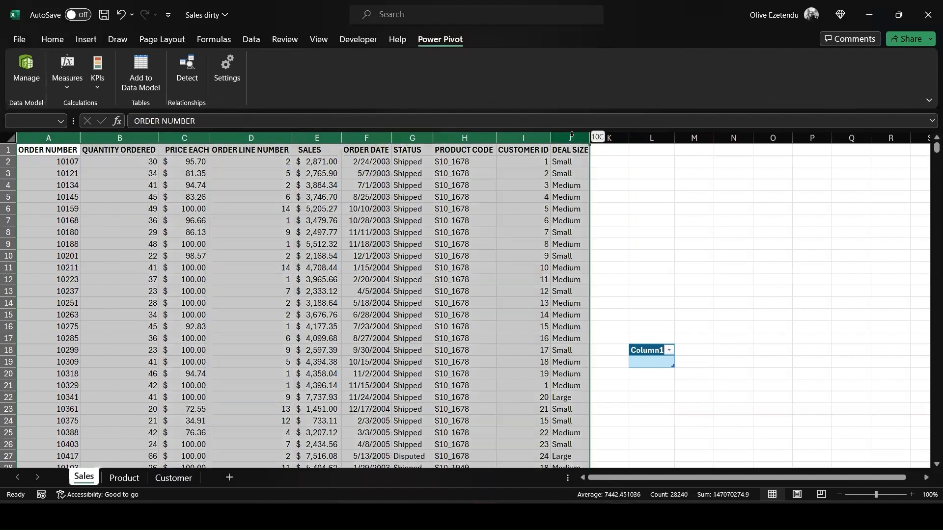
left_click(137, 73)
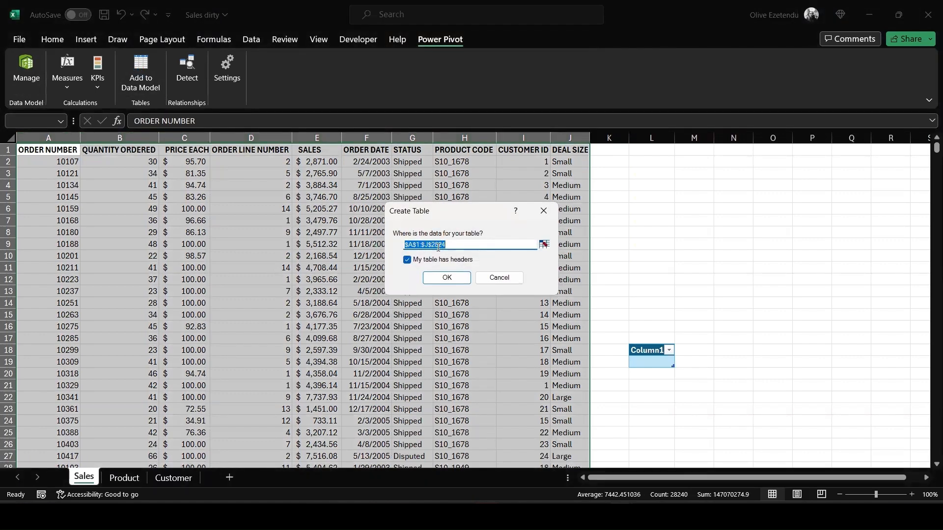
left_click(447, 277)
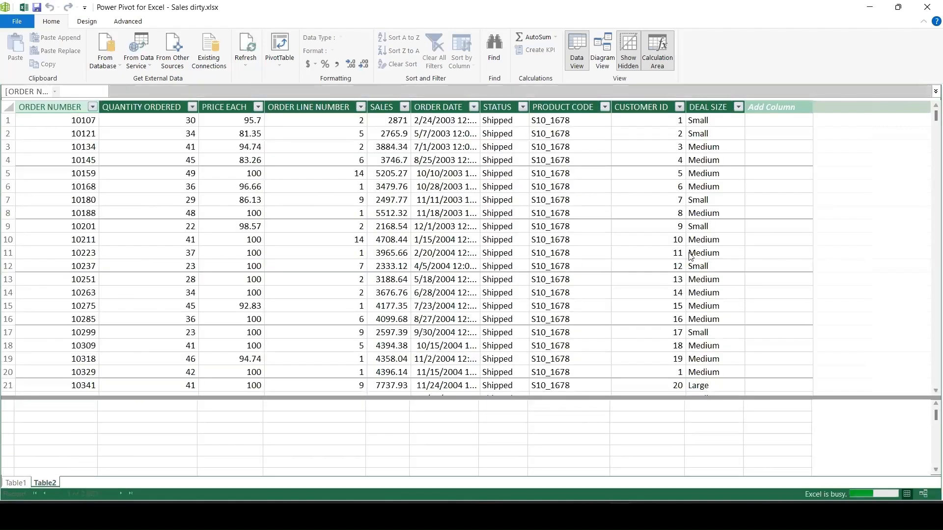
key("alt+Tab")
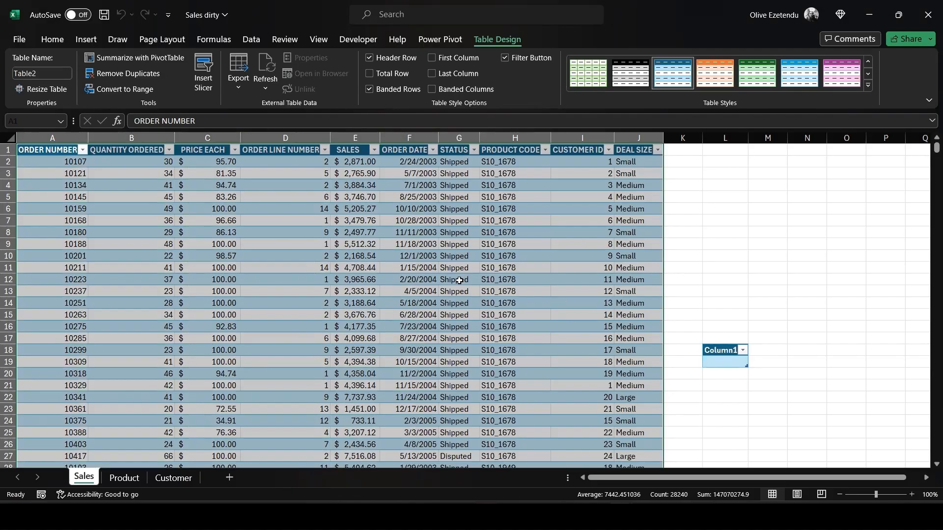
- Try to rename the sales data table as "Sales Table"
left_click(37, 74)
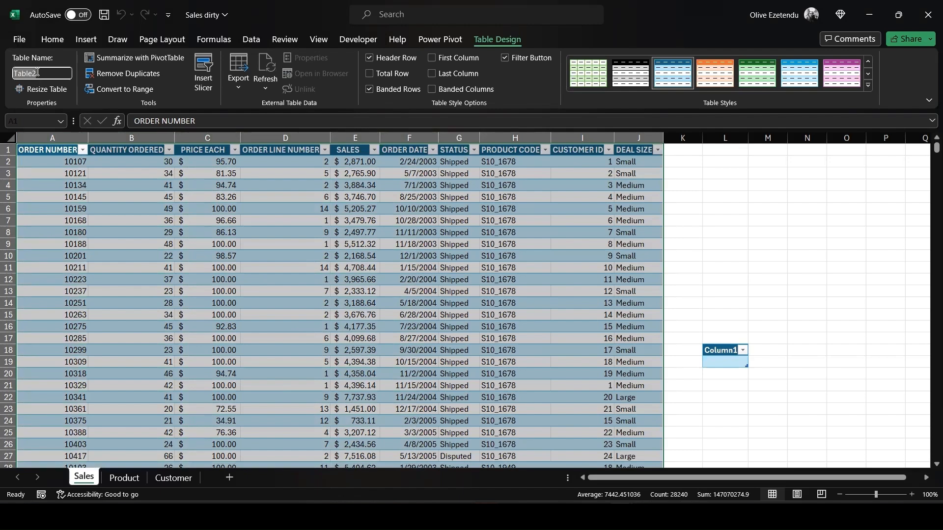
type("Sales Table")
key("Return")
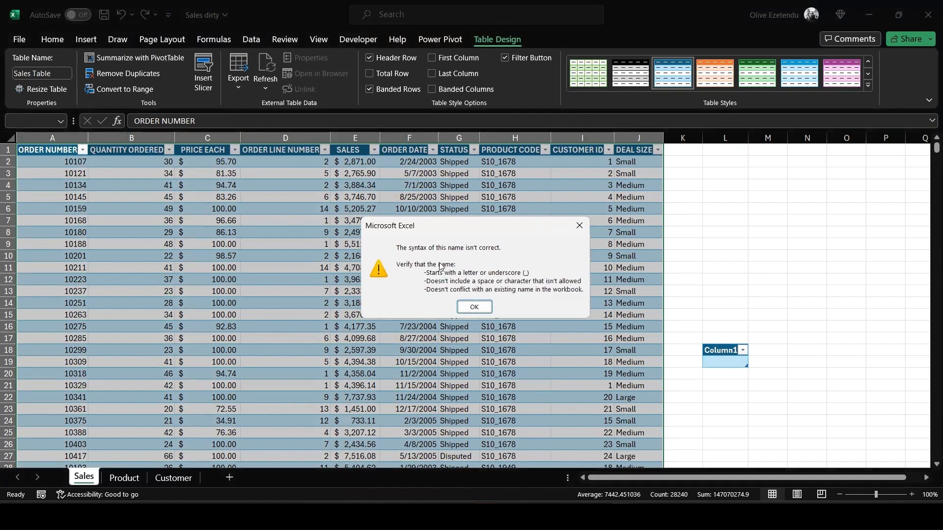
left_click(474, 308)
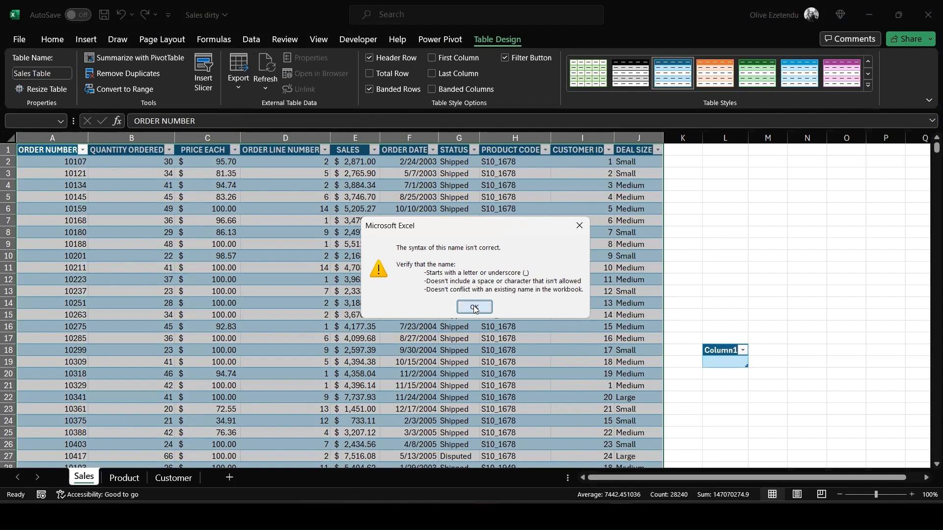
- Rename the sales data table as SalesTable
left_click(54, 73)
left_click_drag(54, 72, 14, 70)
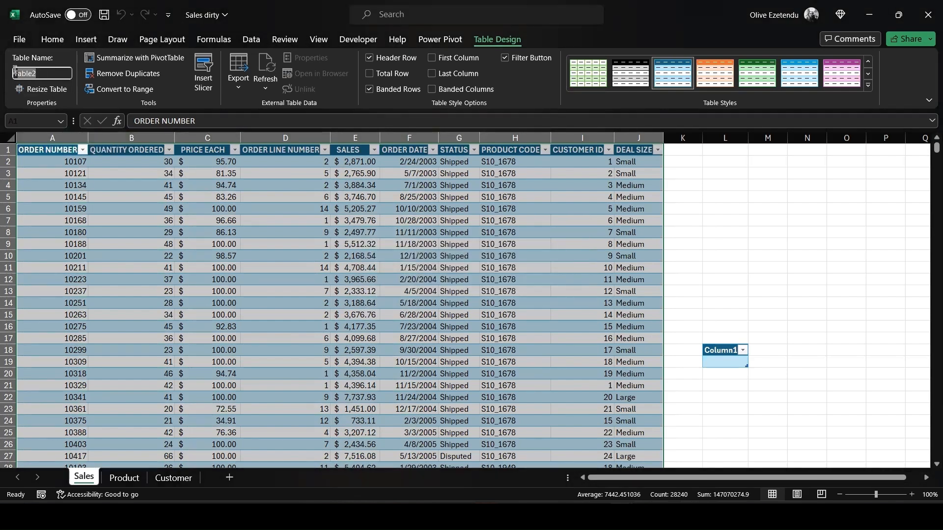
type("SalesTable")
key("Return")
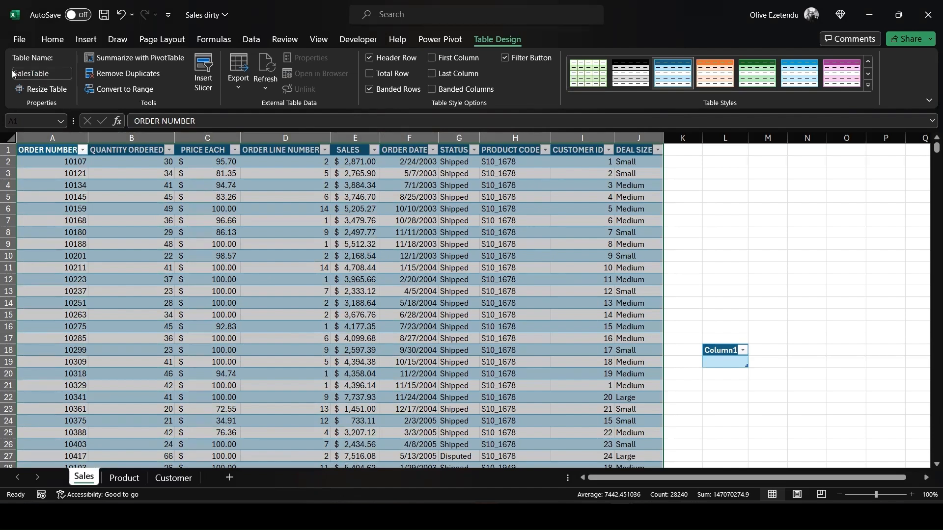
- Add the Product sheet's PRODUCT LINE and PRODUCT CODE columns to the data model as a table with headers
left_click(125, 479)
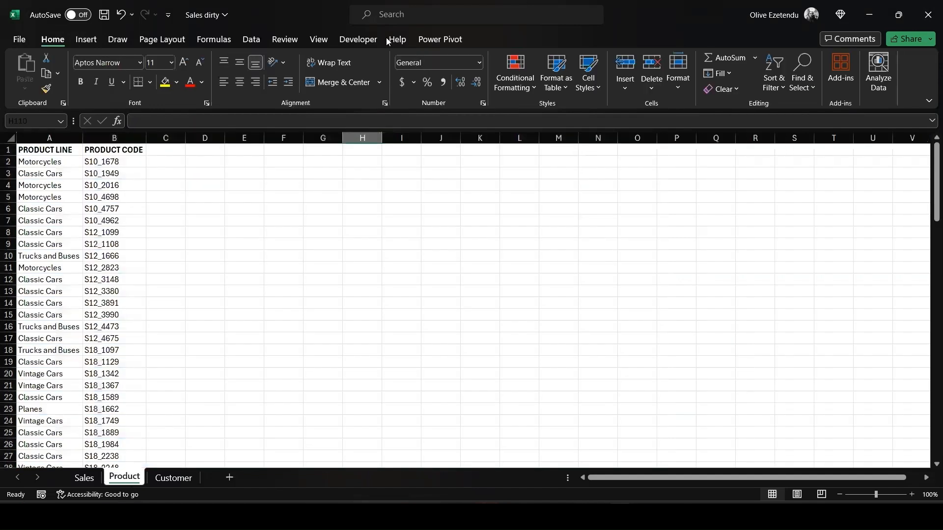
left_click(436, 40)
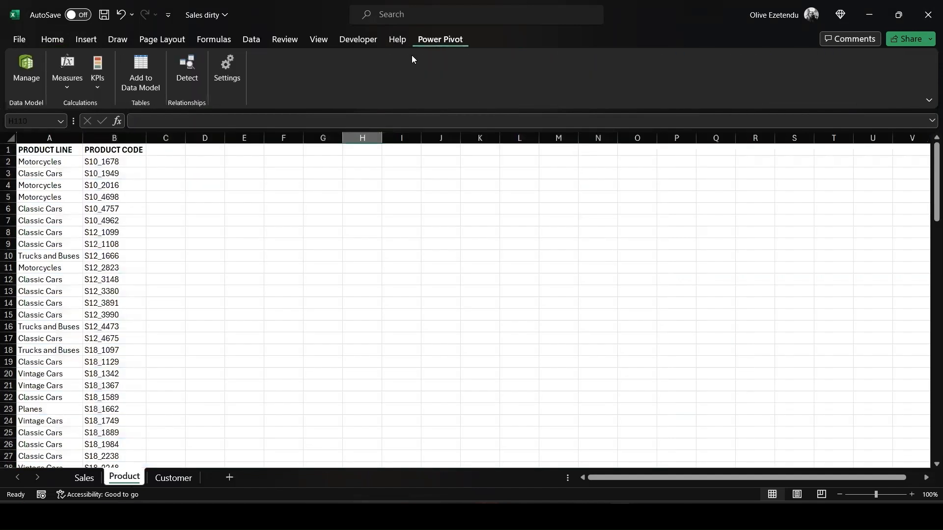
left_click(147, 70)
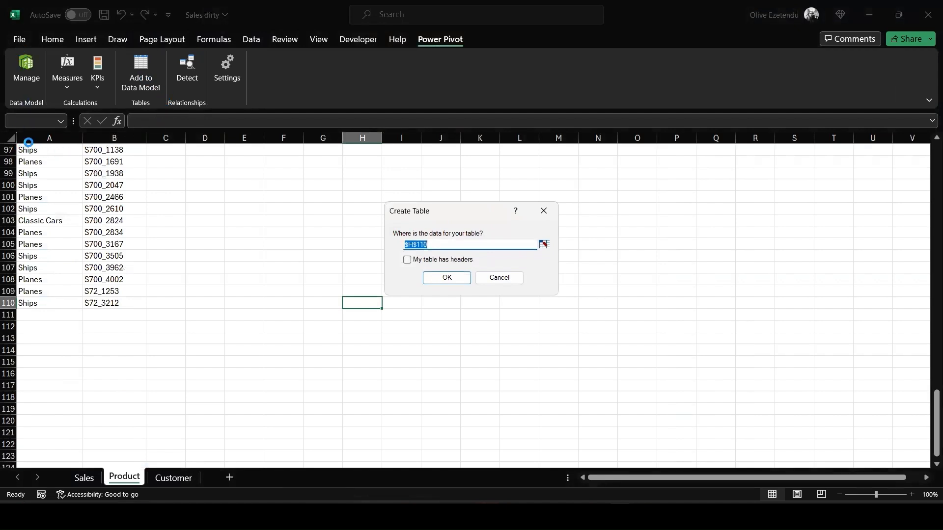
left_click(506, 281)
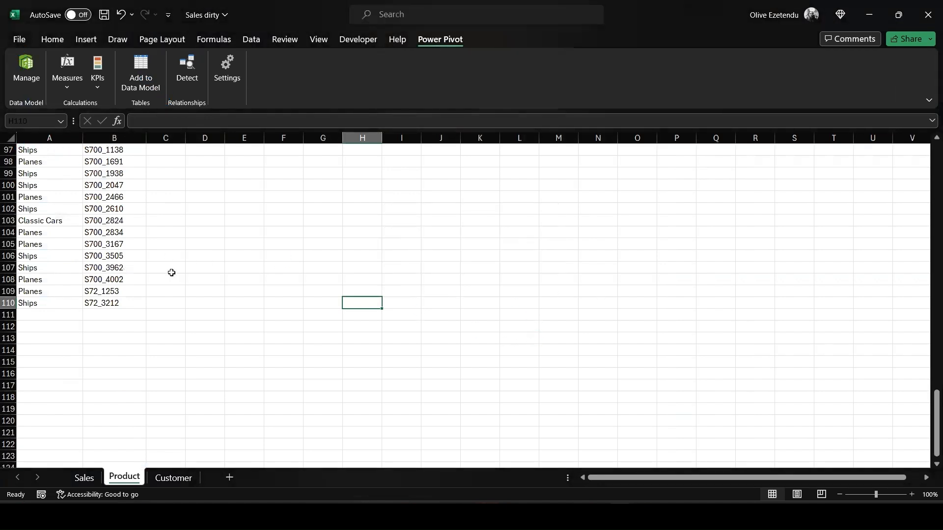
scroll(171, 272, "up", 20)
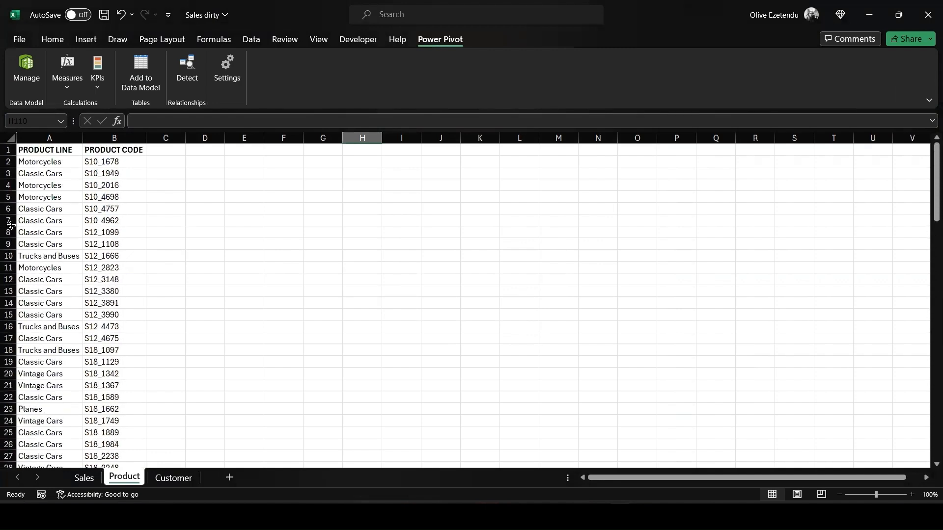
left_click(47, 138)
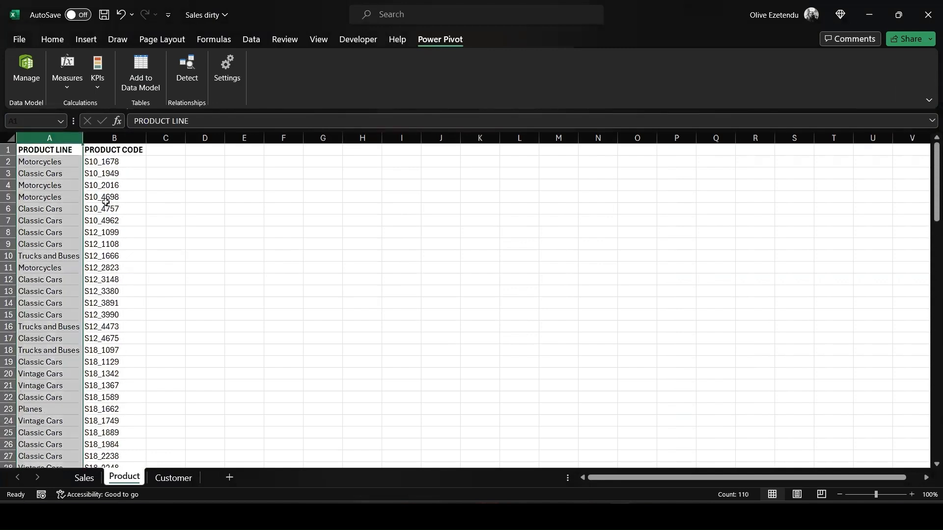
left_click(115, 138, "ctrl")
left_click(141, 74)
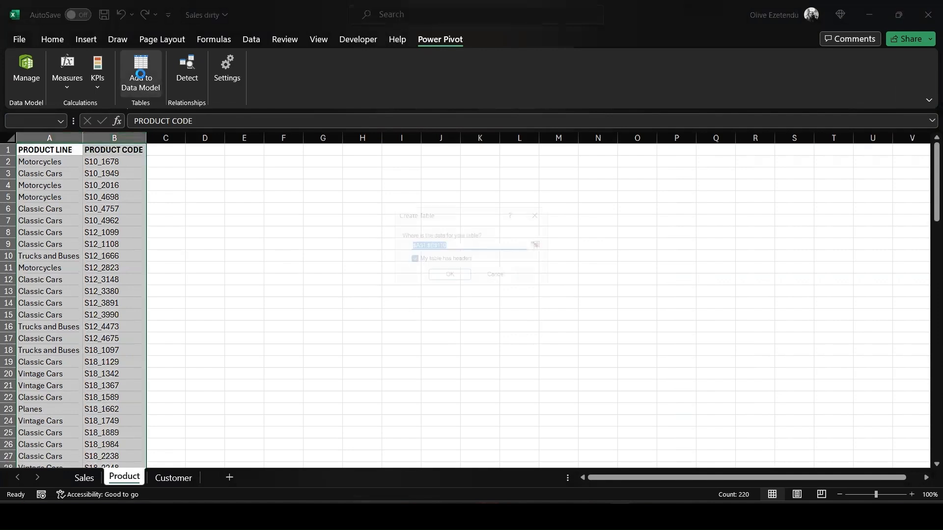
left_click(454, 276)
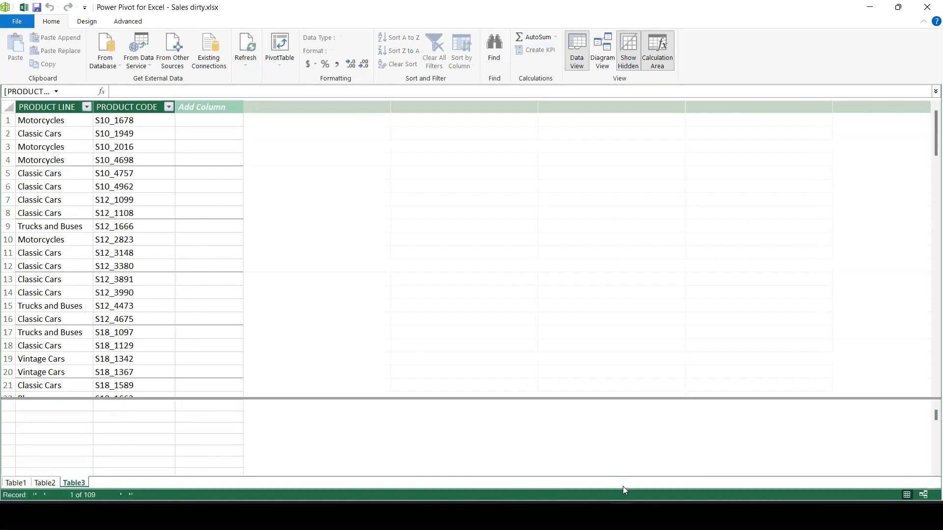
- Return to the Sales dirty worksheet and rename the Product sheet's table as ProductTable
mouse_move(623, 491)
left_click(687, 432)
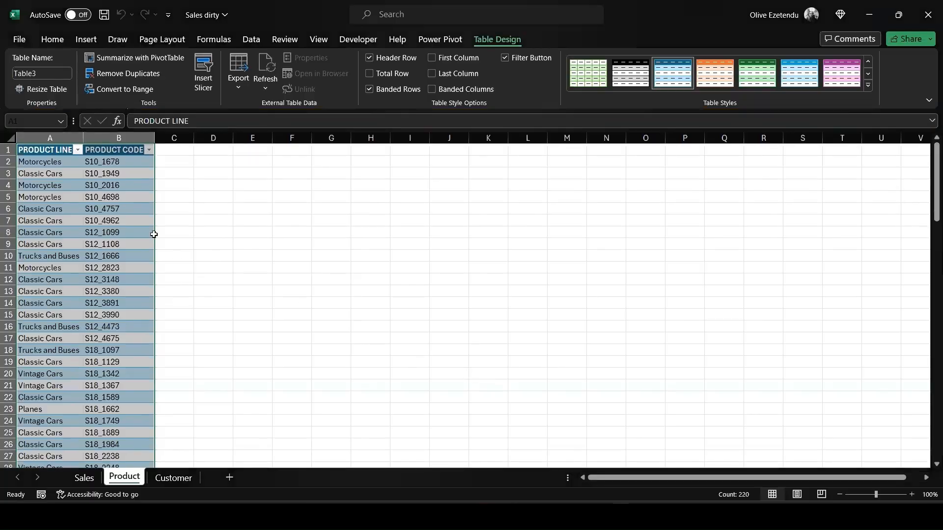
left_click(43, 74)
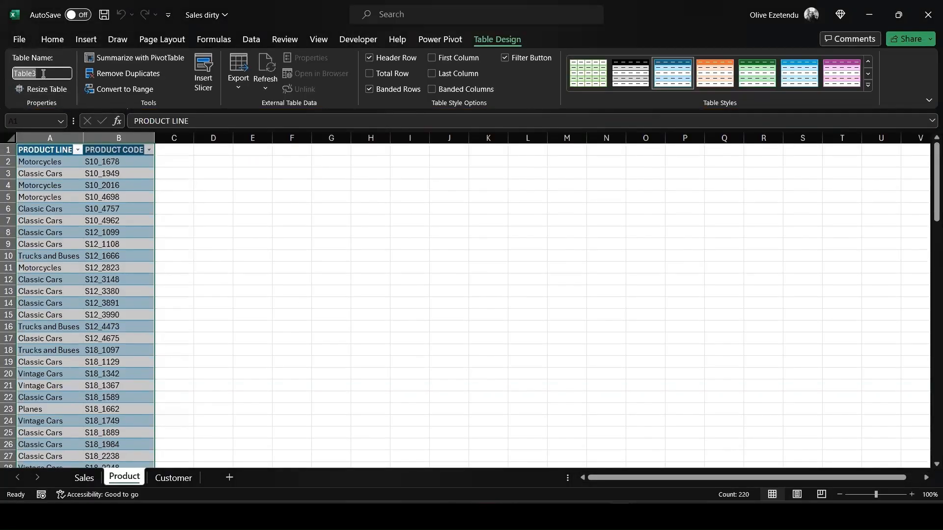
type("Product")
key("Return")
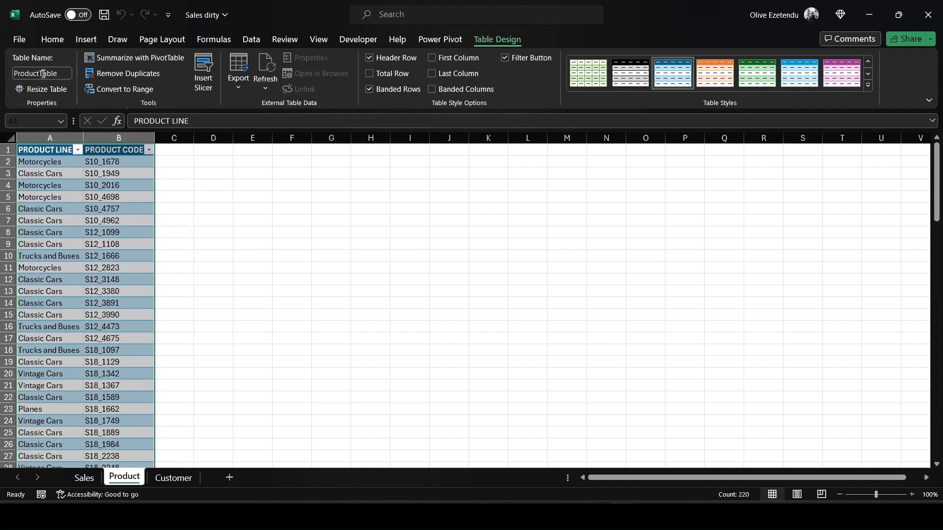
- Add the Customer sheet's columns CUSTOMER NAME through CONTACT FIRST NAME to the data model as a table with headers, and return to the worksheet
left_click(167, 480)
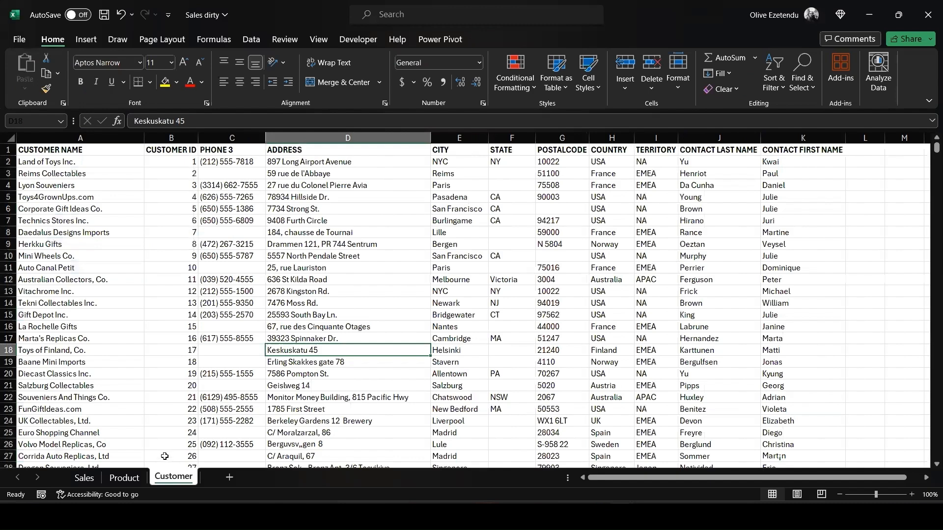
left_click(36, 138)
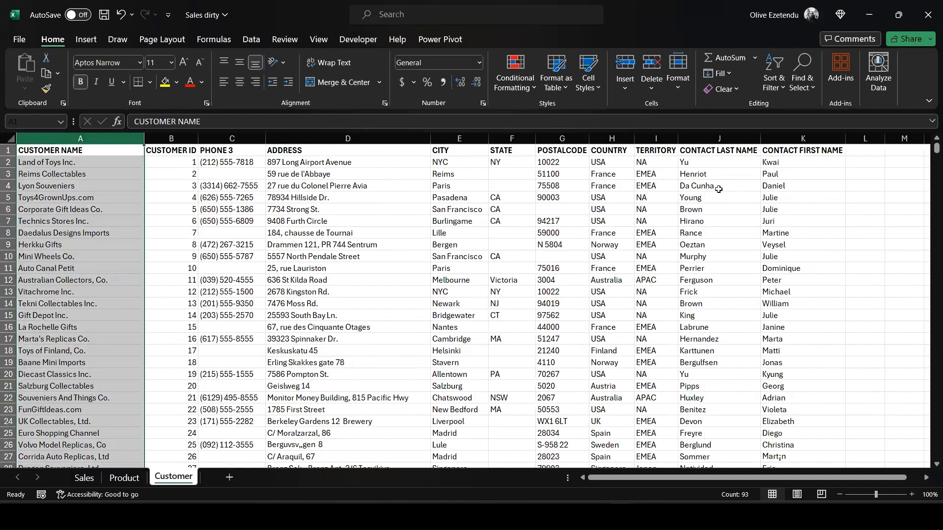
left_click(800, 138, "shift")
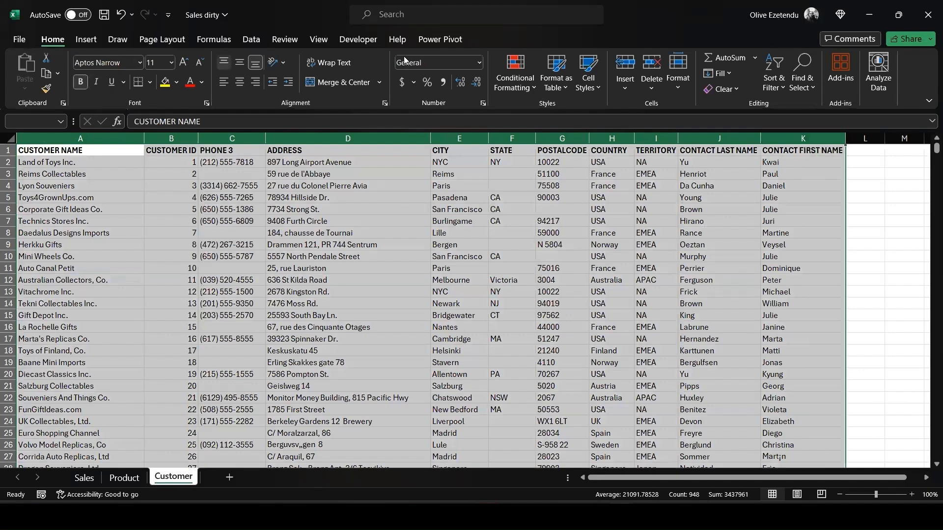
left_click(442, 40)
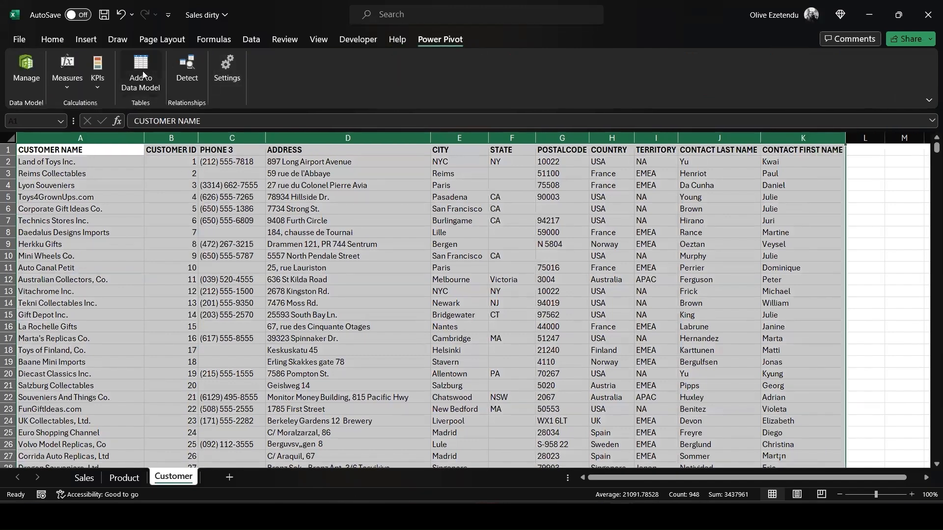
left_click(142, 73)
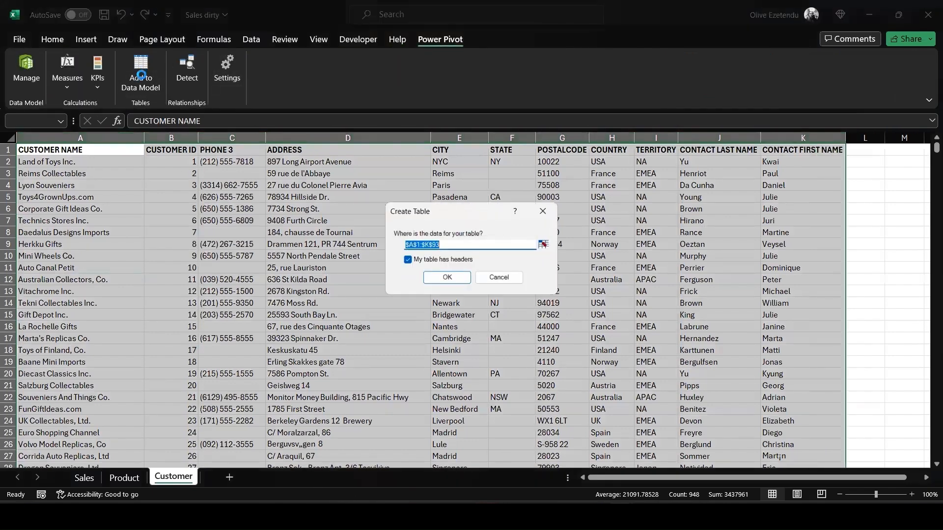
left_click(447, 278)
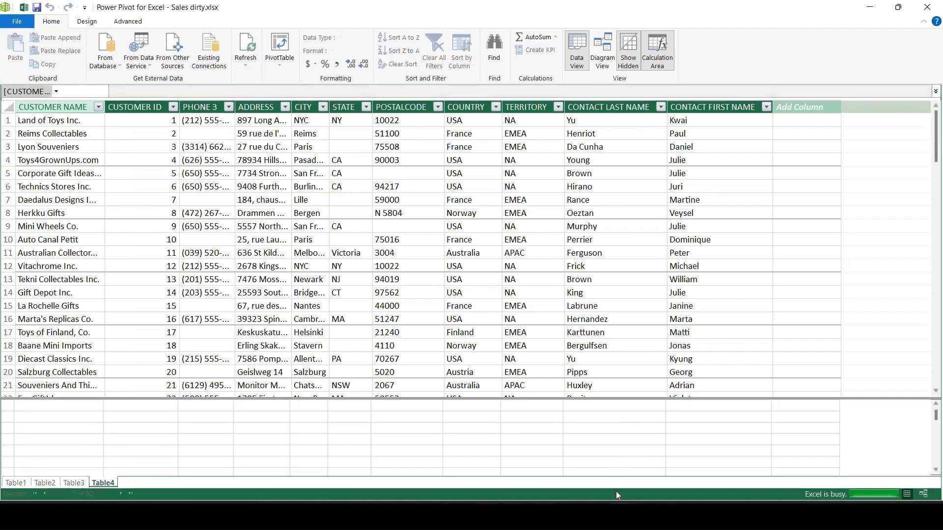
mouse_move(620, 515)
left_click(687, 456)
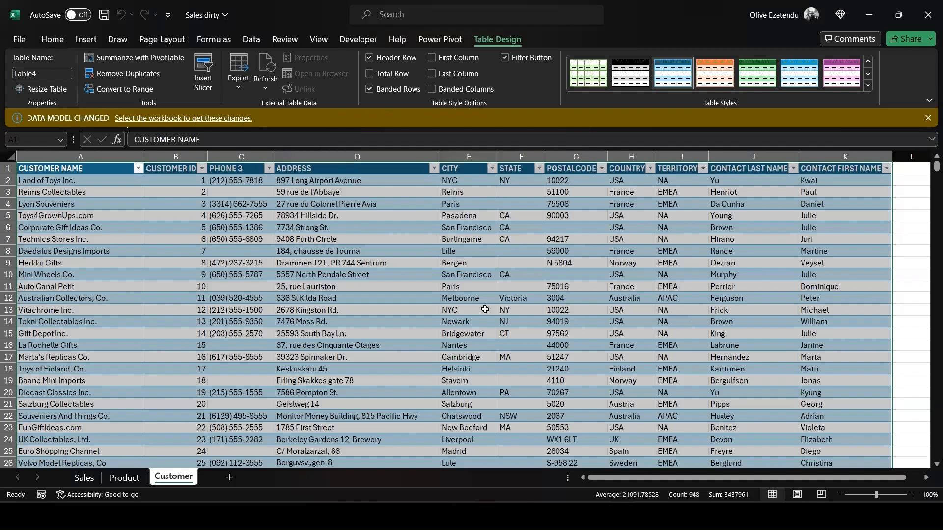
- Rename the Customer sheet's table as CustomerTable
left_click(385, 300)
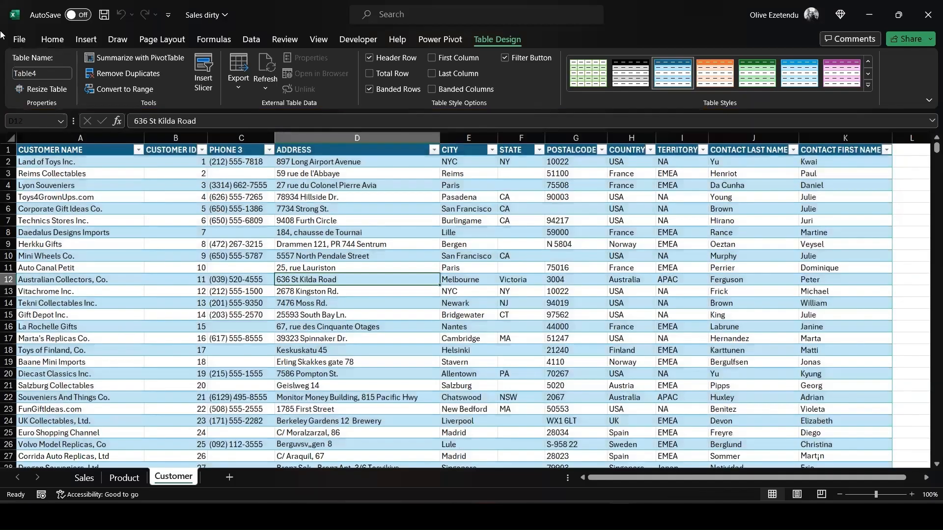
left_click(36, 74)
left_click_drag(47, 73, 13, 72)
type("Customer")
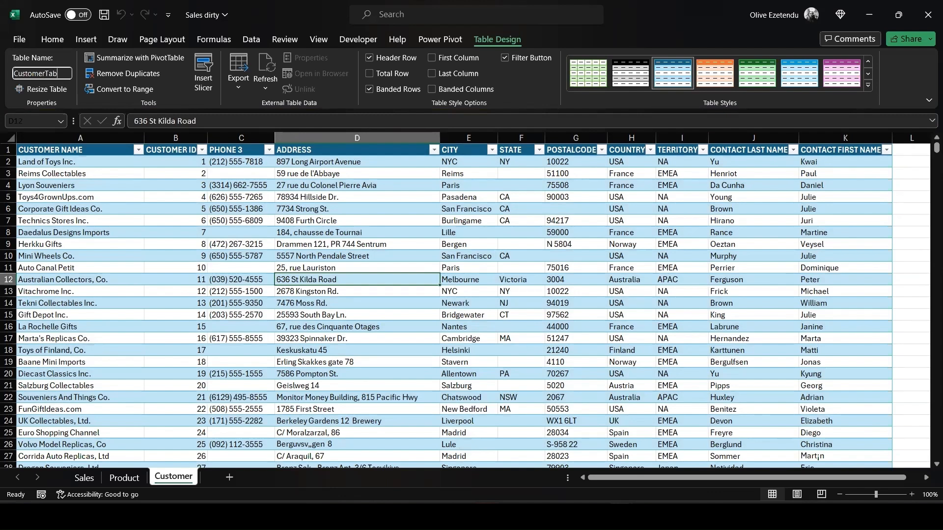
key("Return")
- Switch to the Sales dirty Power Pivot window, show the model as a diagram and delete Table1 from it
mouse_move(540, 515)
mouse_move(621, 516)
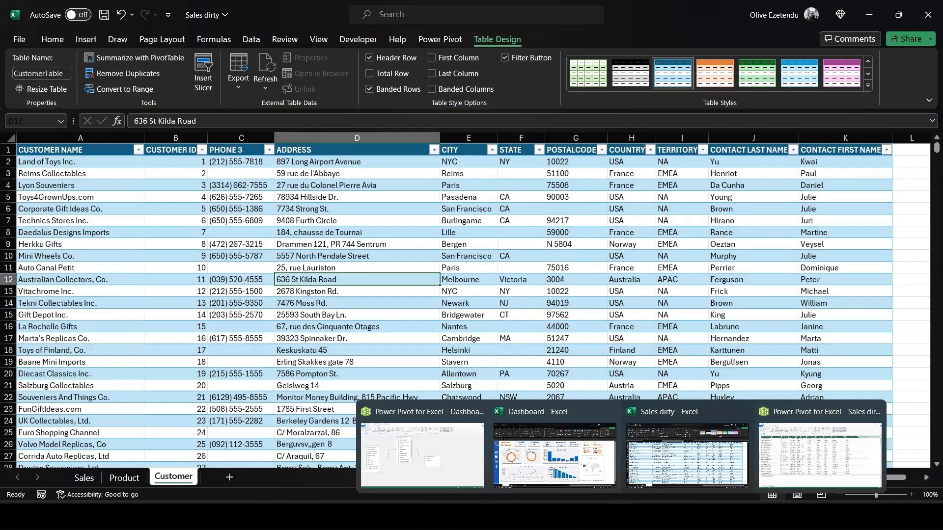
left_click(806, 467)
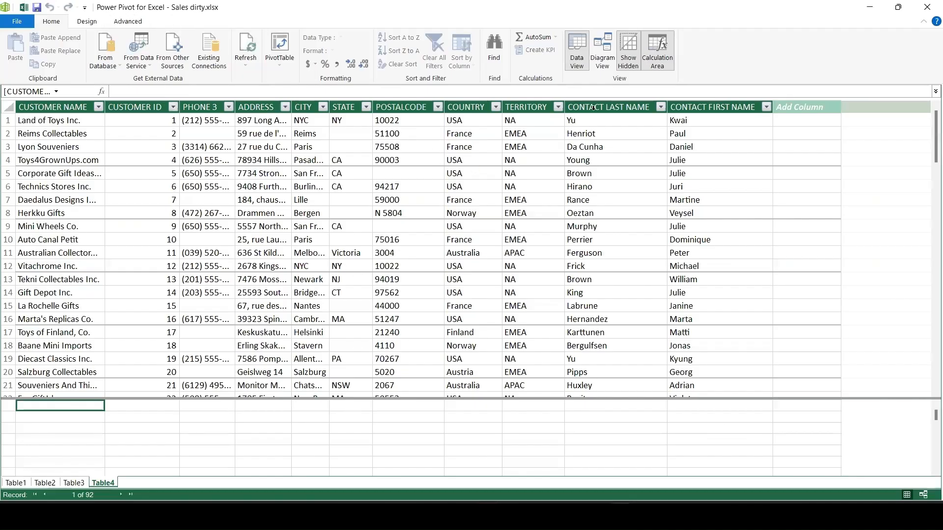
left_click(604, 60)
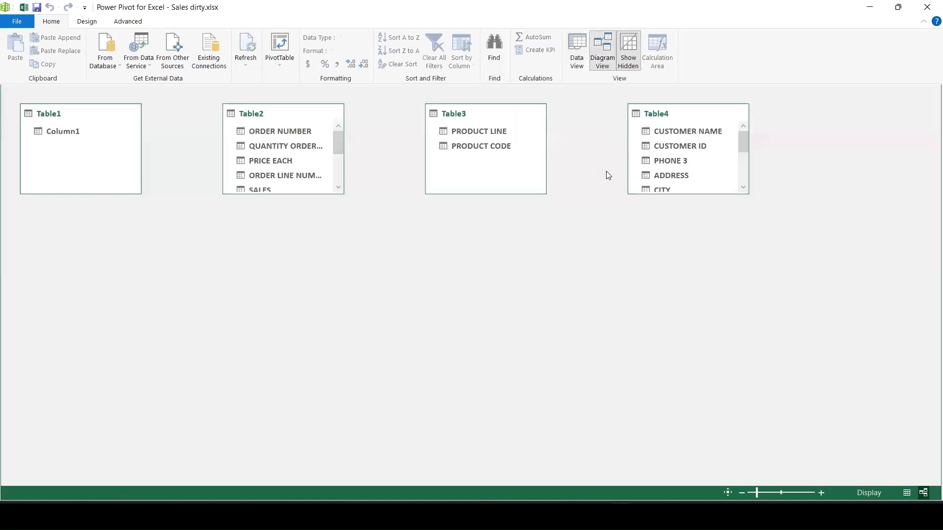
left_click(102, 115)
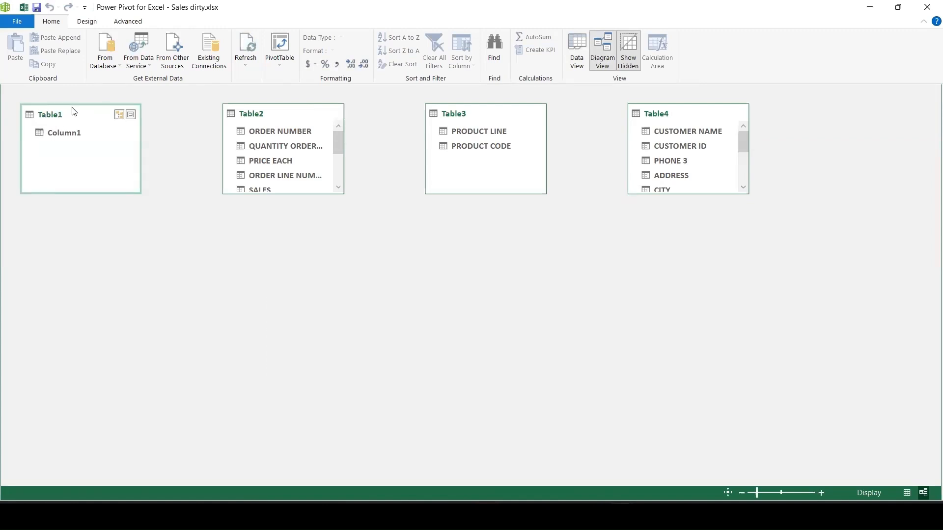
key("Delete")
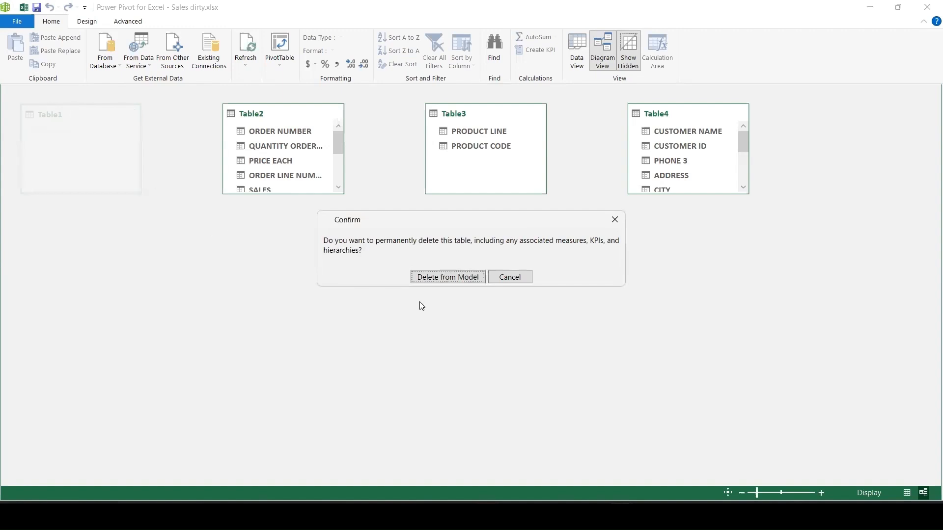
left_click(455, 277)
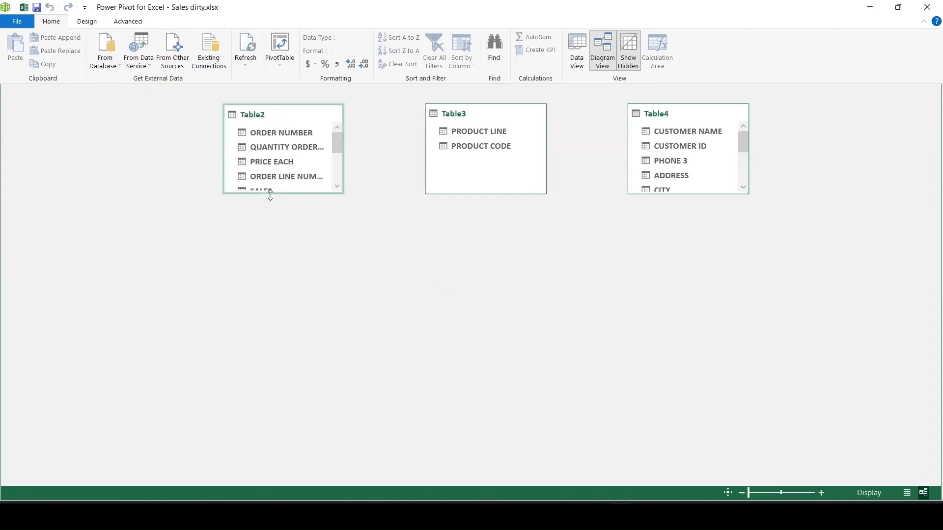
- Arrange the diagram with Table4 left of Table2 and Table3 right of it, enlarging Table2 and Table4 to show all their columns
left_click_drag(267, 193, 265, 290)
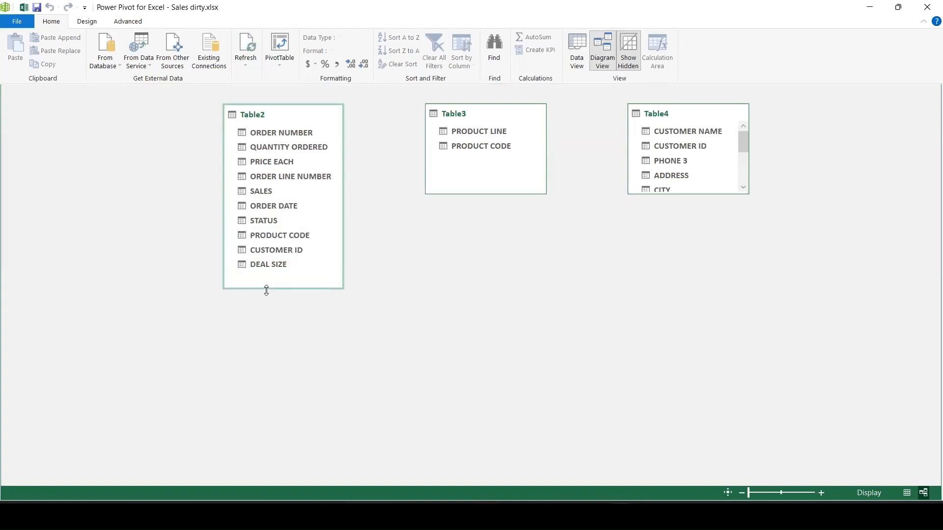
left_click(484, 133)
left_click(485, 171)
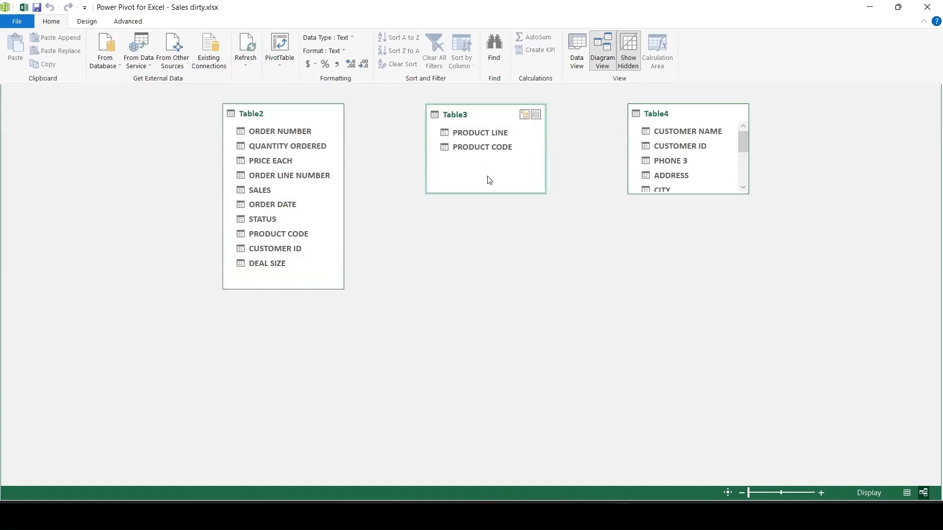
left_click(695, 120)
left_click_drag(695, 120, 152, 193)
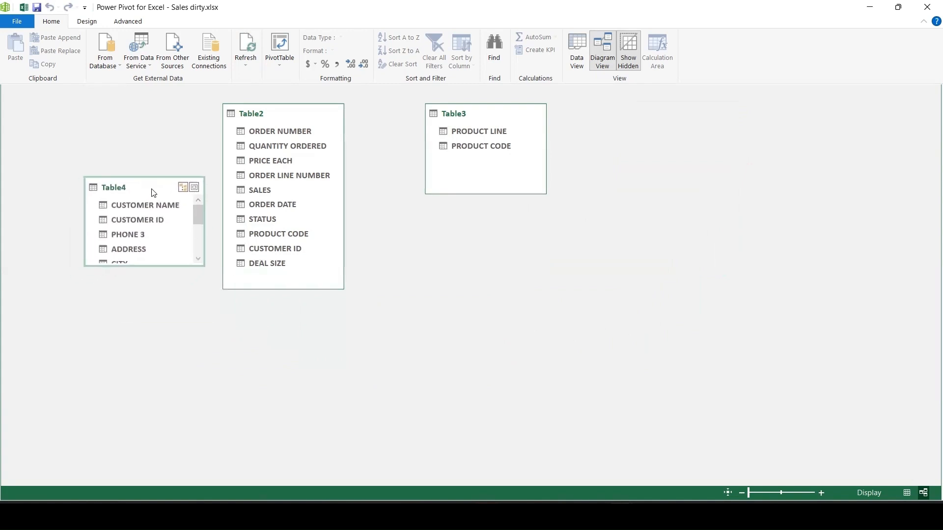
left_click_drag(287, 122, 319, 118)
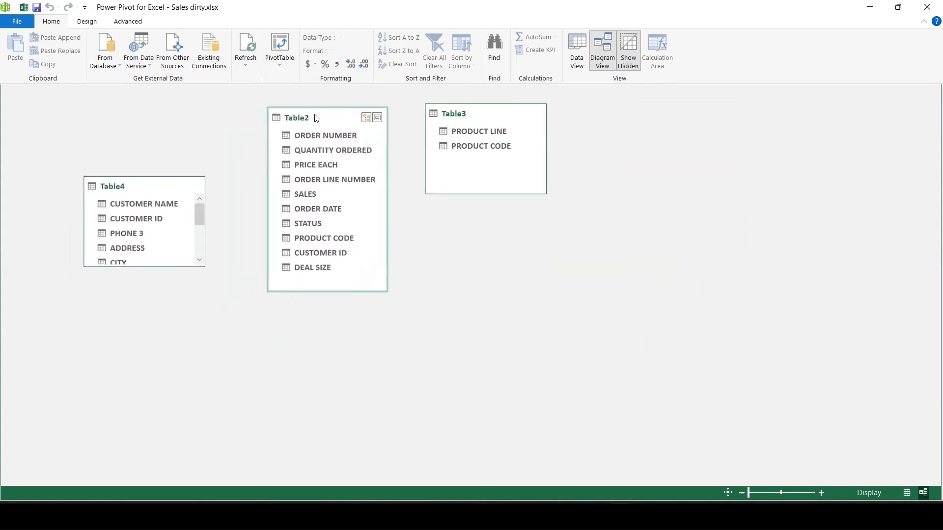
left_click_drag(502, 120, 518, 190)
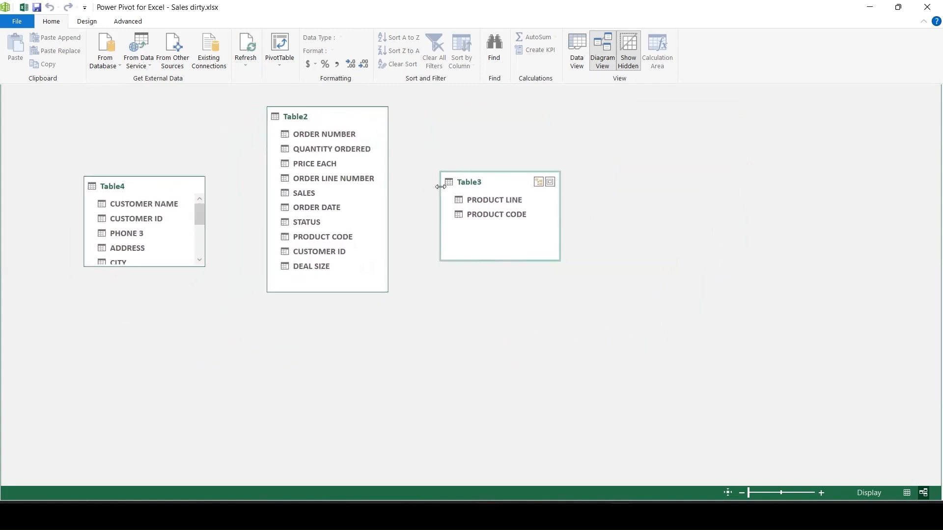
left_click(132, 250)
left_click_drag(132, 276, 135, 393)
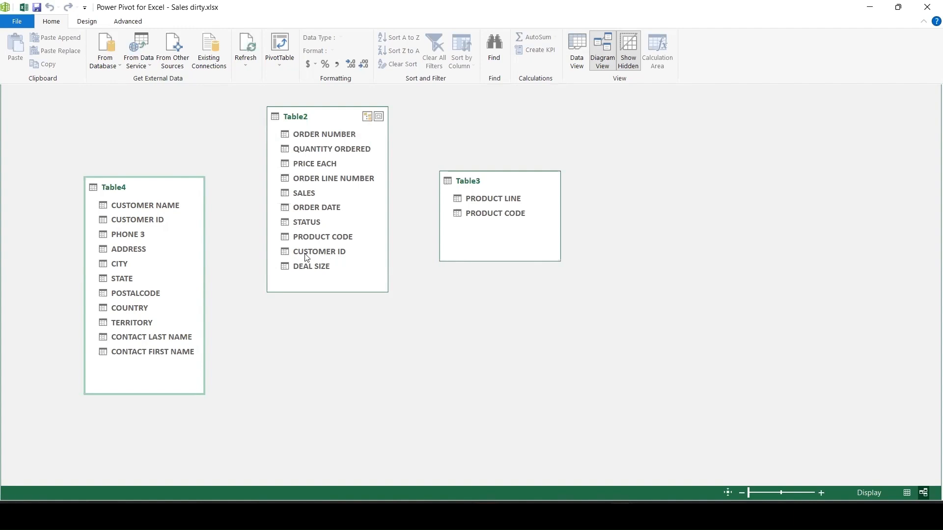
- Relate Table4 to Table2 by CUSTOMER ID and Table2 to Table3 by PRODUCT CODE, shifting Table3 slightly down
left_click(143, 221)
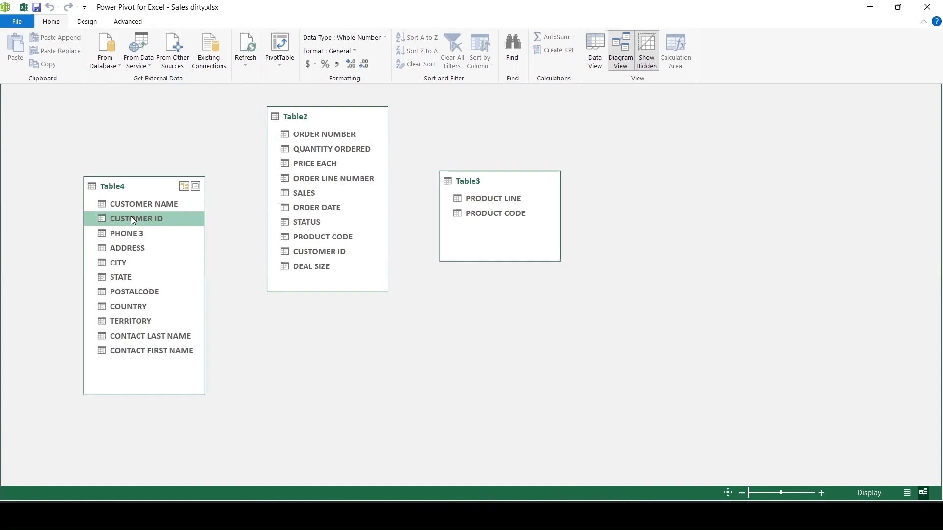
left_click_drag(130, 216, 293, 246)
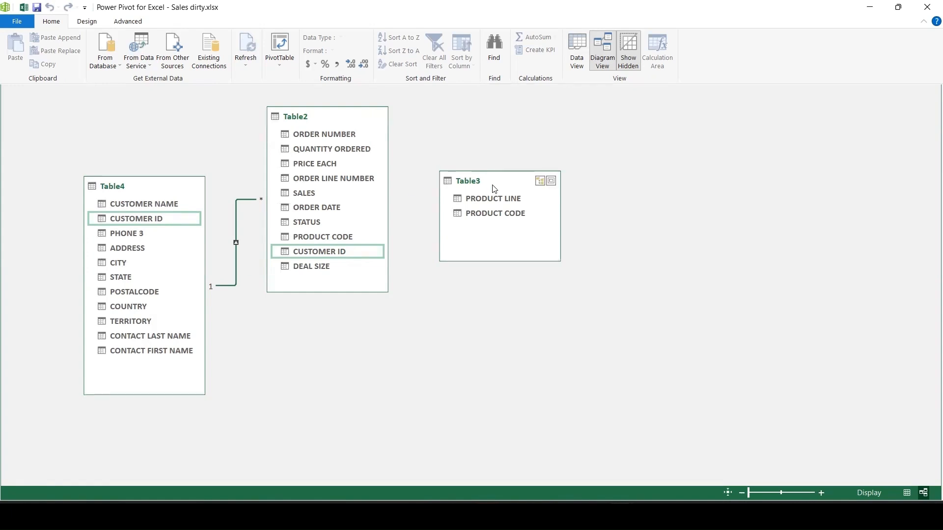
left_click_drag(351, 238, 450, 212)
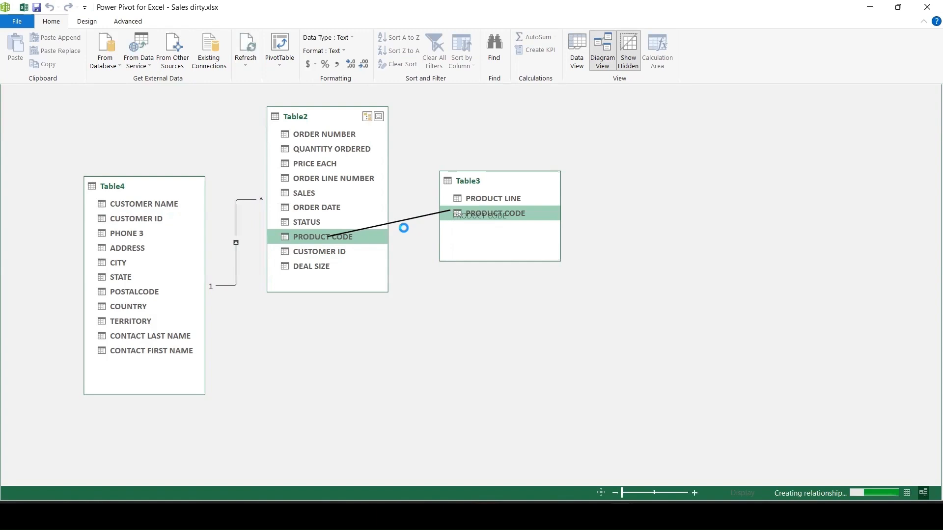
left_click_drag(492, 182, 507, 230)
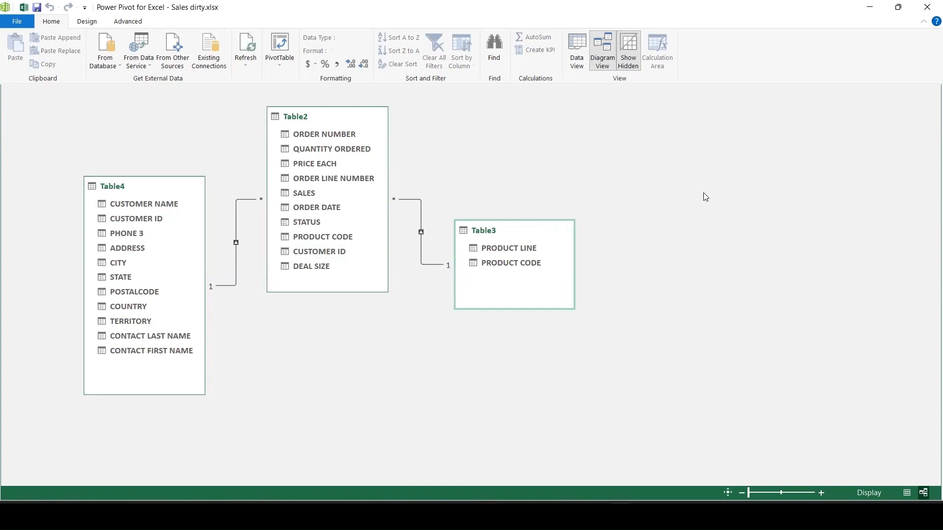
- View the finished sales dashboard in the Dashboard workbook and return to the Sales dirty Power Pivot diagram
mouse_move(621, 516)
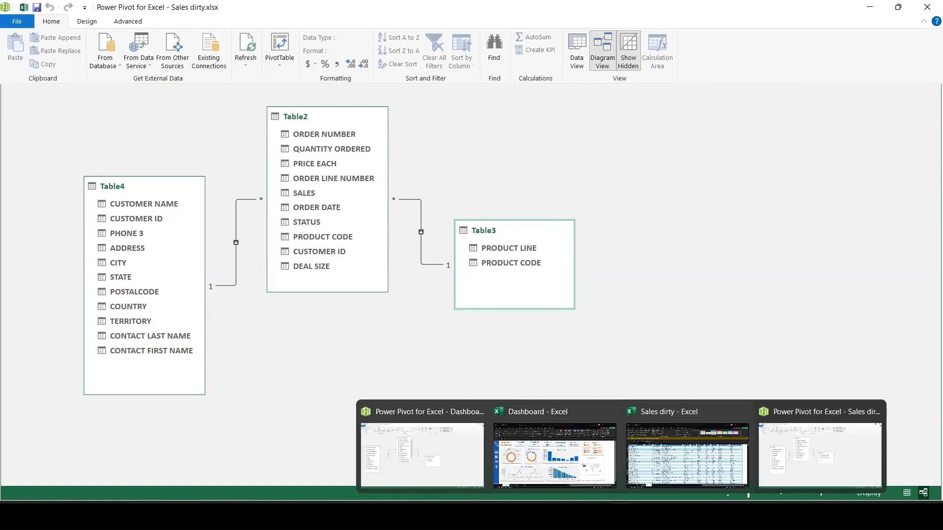
left_click(574, 462)
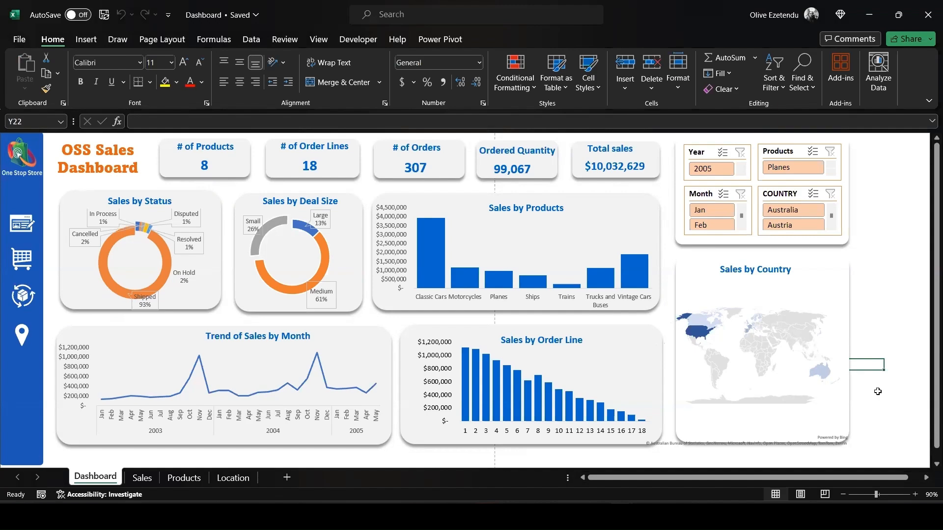
mouse_move(621, 516)
left_click(726, 454)
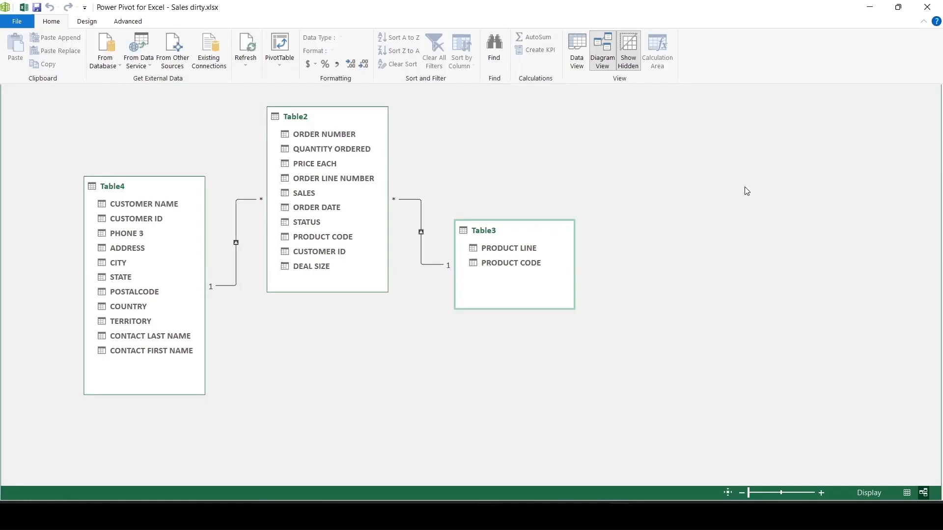